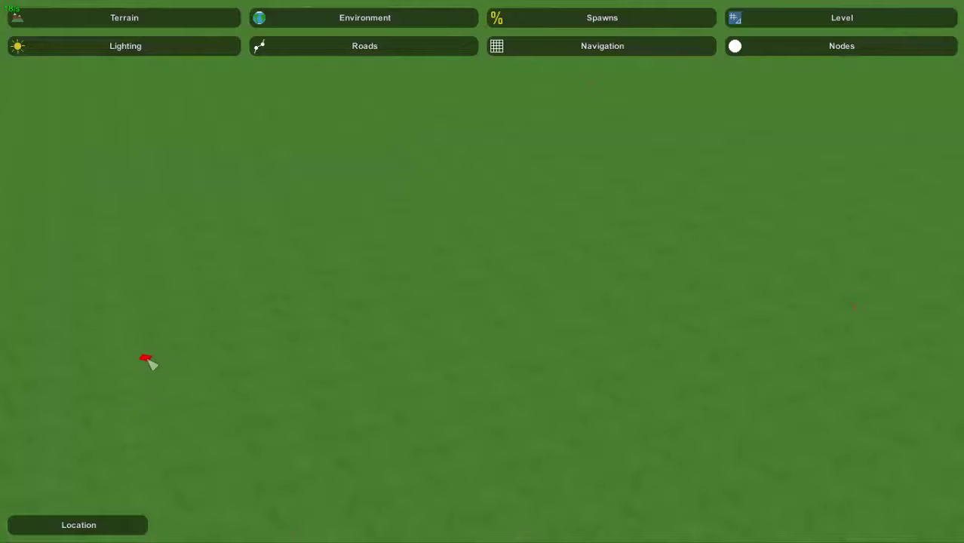
Step: Place a location node on the grass and name it Military Base
click(232, 241)
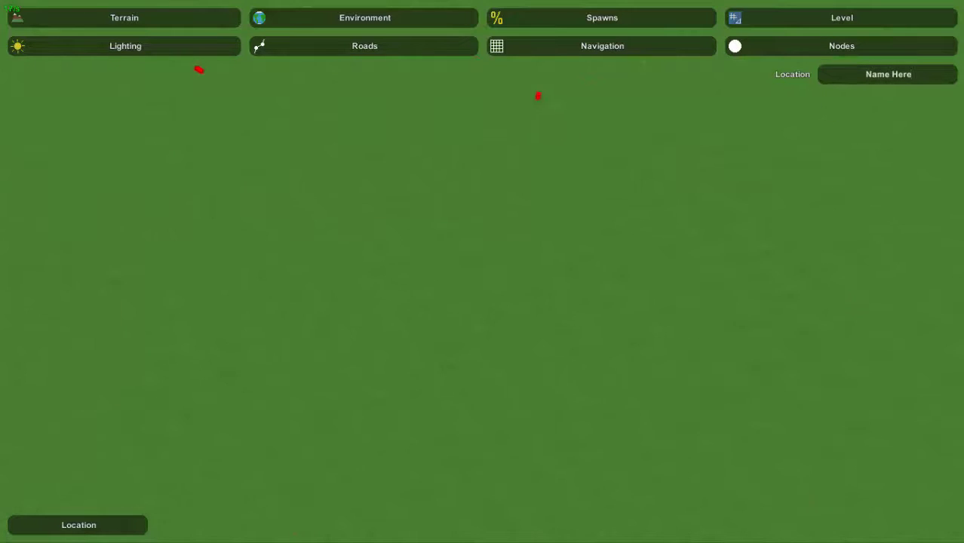
right_drag(218, 376, 219, 290)
key(w)
key(w)
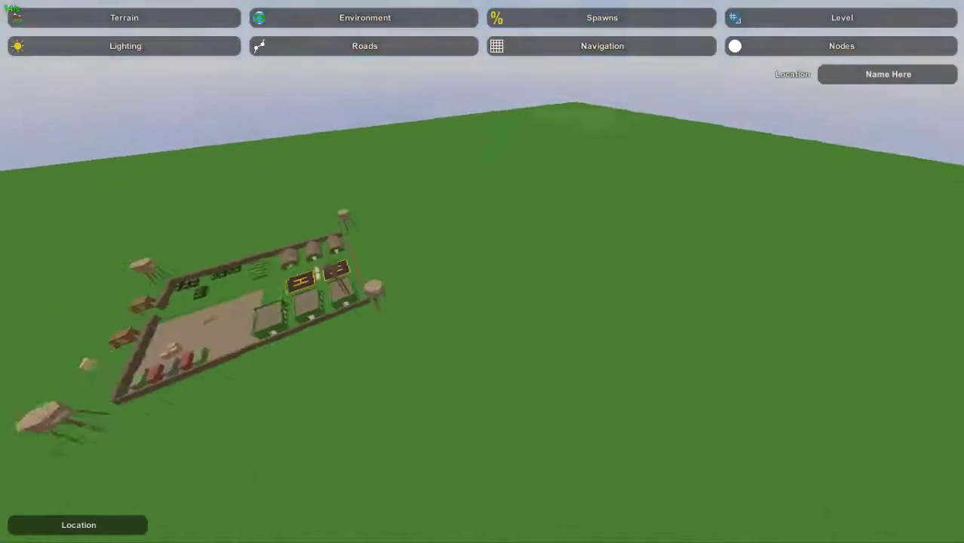
right_drag(482, 272, 452, 305)
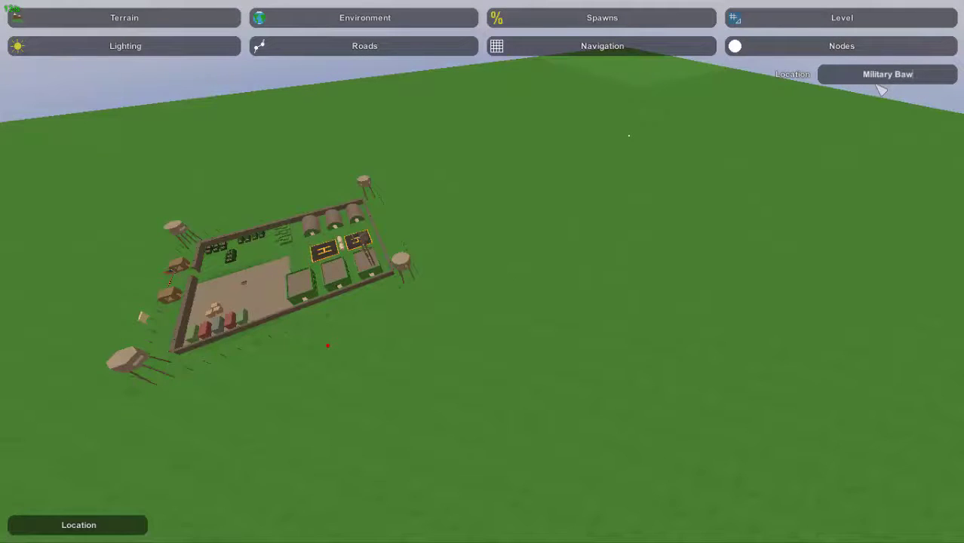
Step: Bake the level's chart and return to the editor view
right_drag(711, 306, 740, 422)
key(Escape)
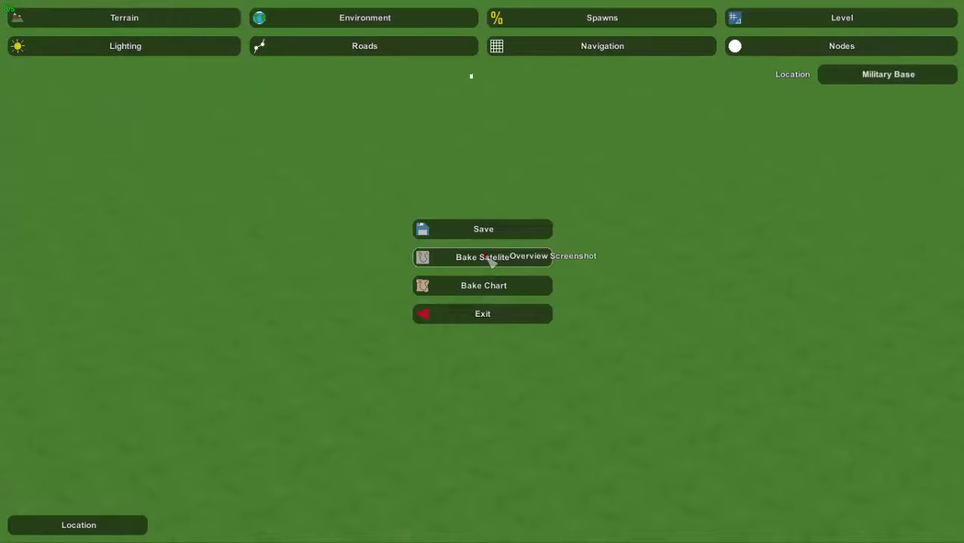
click(519, 287)
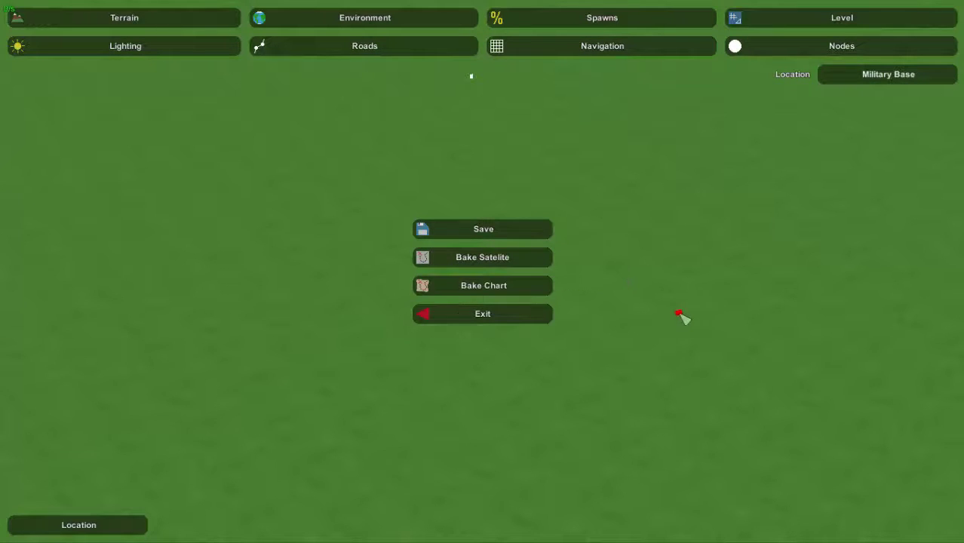
key(Escape)
Step: Switch the node type to Safezone, place a safezone node on open ground, and slightly enlarge its radius
mouse_move(483, 271)
right_down()
mouse_move(475, 196)
mouse_move(445, 200)
mouse_move(484, 273)
right_up()
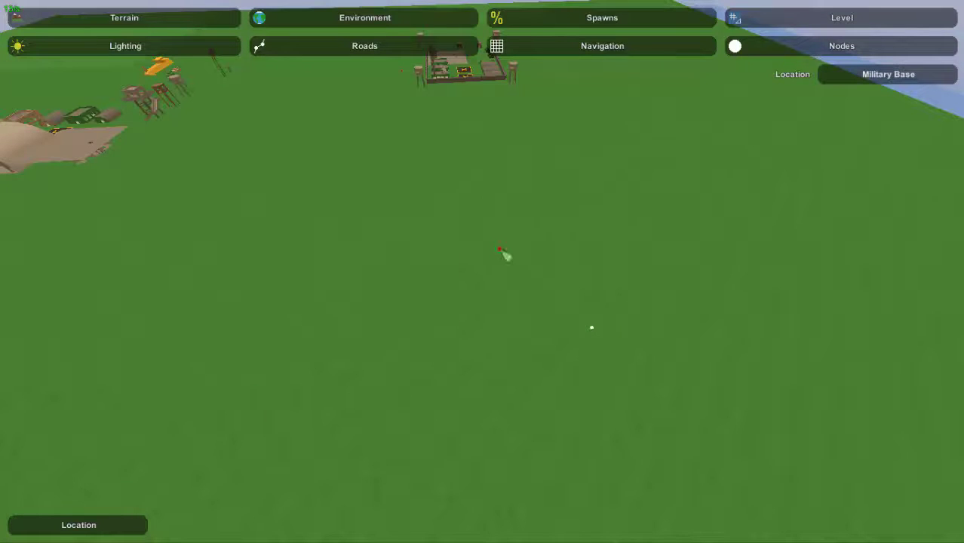
right_drag(395, 211, 483, 317)
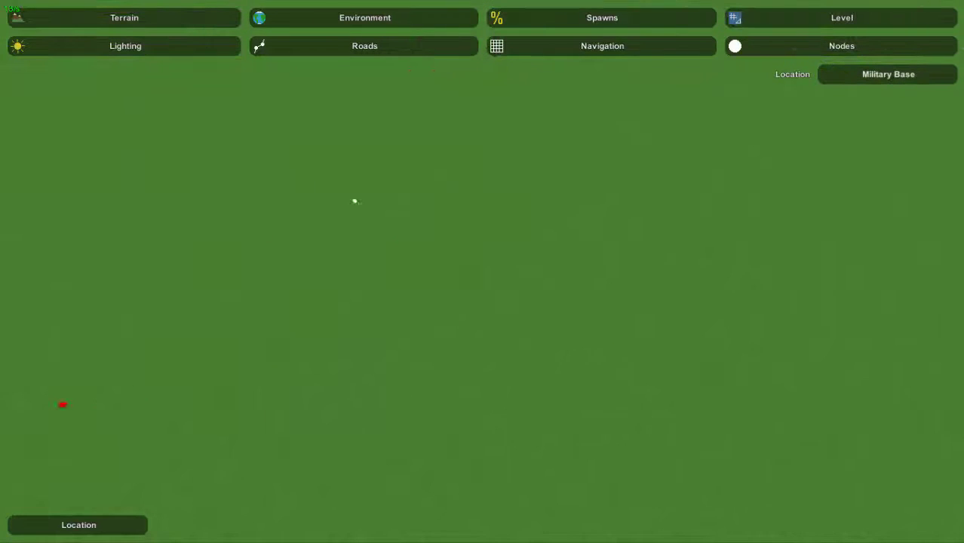
right_drag(482, 272, 400, 270)
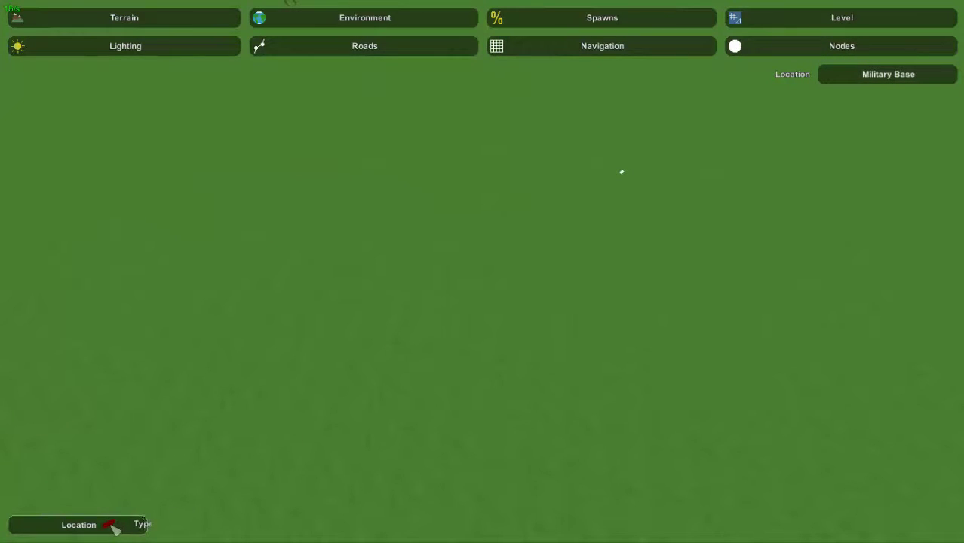
click(86, 526)
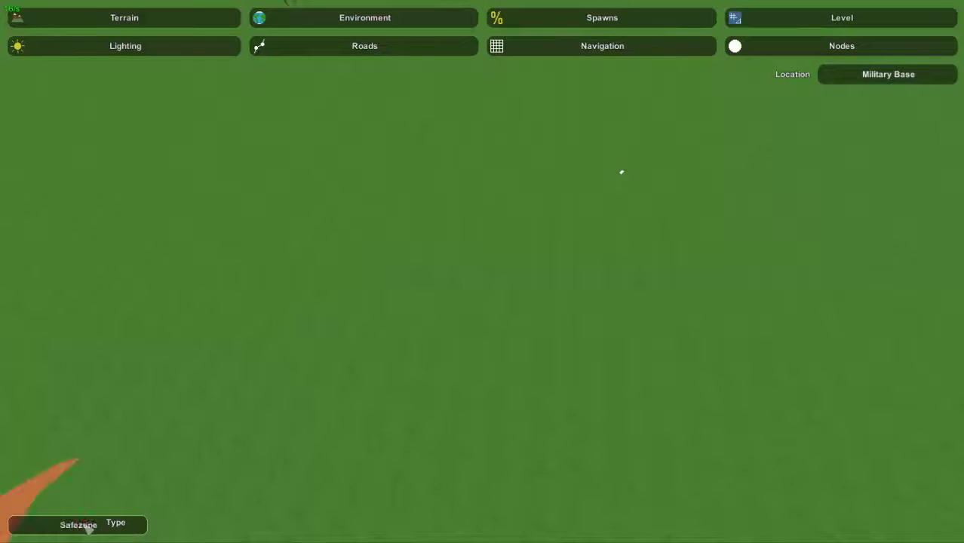
right_drag(265, 280, 486, 276)
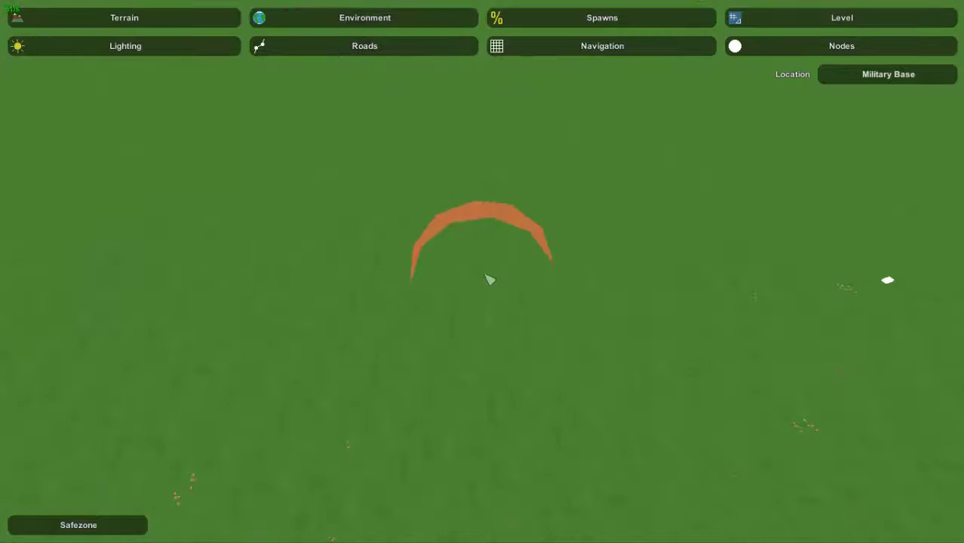
click(492, 224)
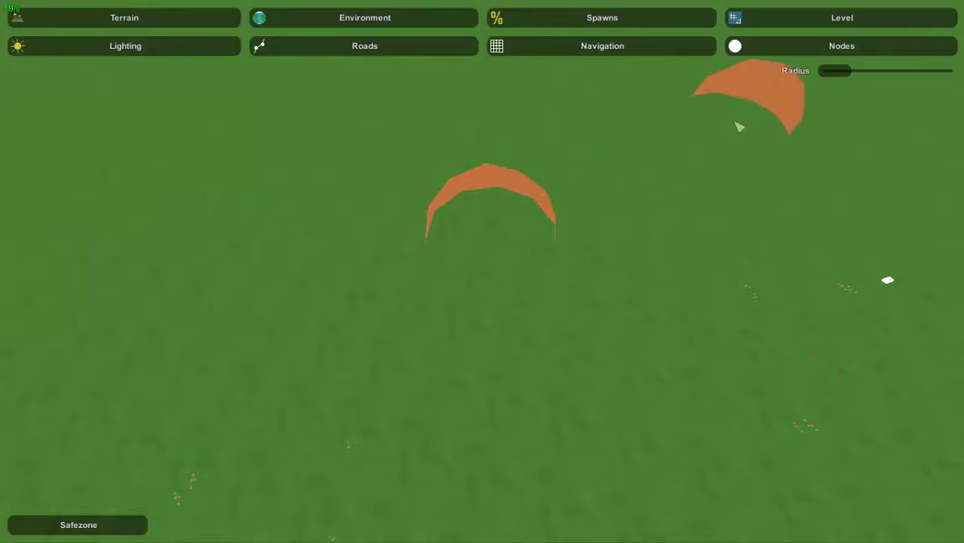
mouse_move(834, 74)
mouse_down()
mouse_move(879, 74)
mouse_move(829, 77)
mouse_move(839, 77)
mouse_up()
Step: Examine the safezone ring's extent from several angles and deselect it
right_drag(543, 381, 762, 211)
right_drag(543, 220, 380, 98)
right_drag(482, 271, 490, 291)
key(w)
key(w)
key(s)
key(w)
key(d)
key(s)
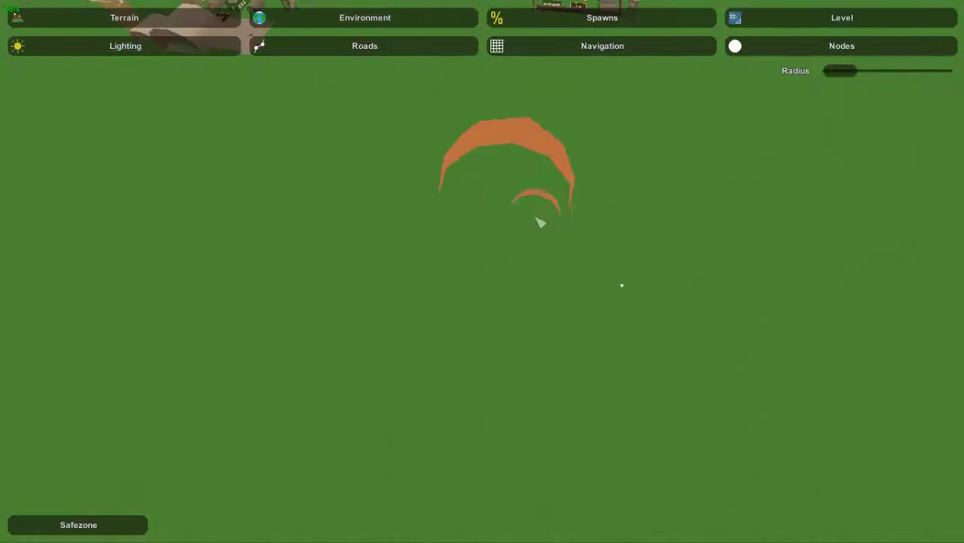
click(506, 183)
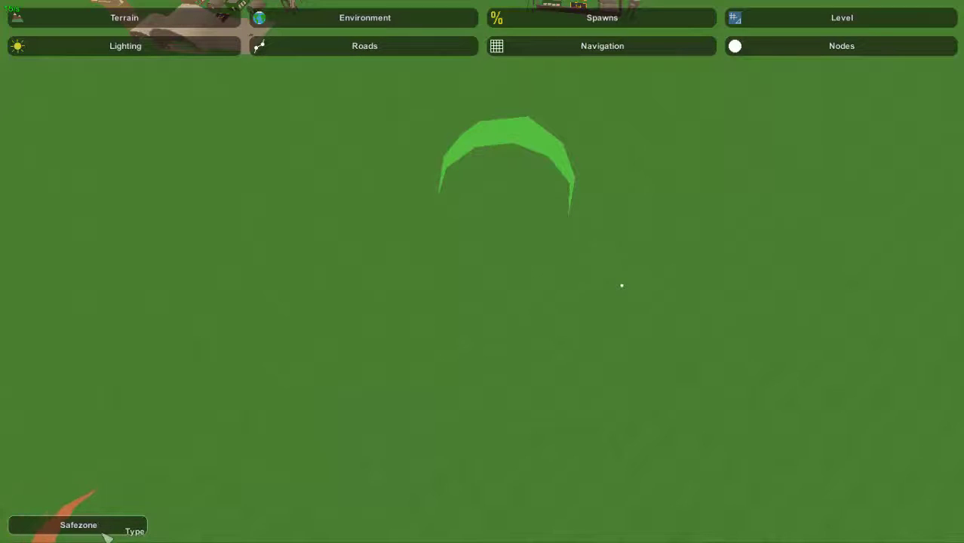
Step: Switch the node type to Purchase, place a purchase node near the safezone, and enlarge its radius
click(102, 533)
right_drag(222, 504, 272, 520)
key(w)
right_drag(114, 506, 219, 466)
key(w)
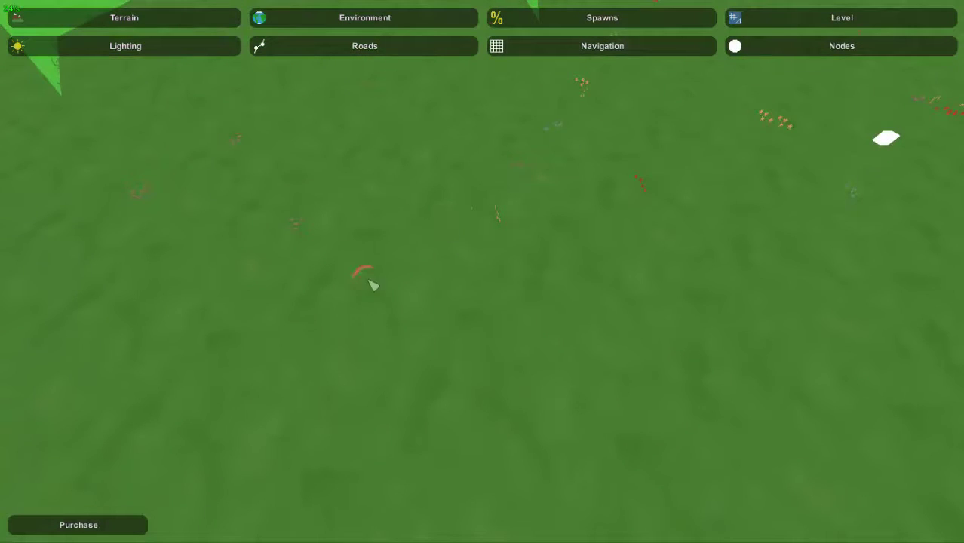
click(405, 258)
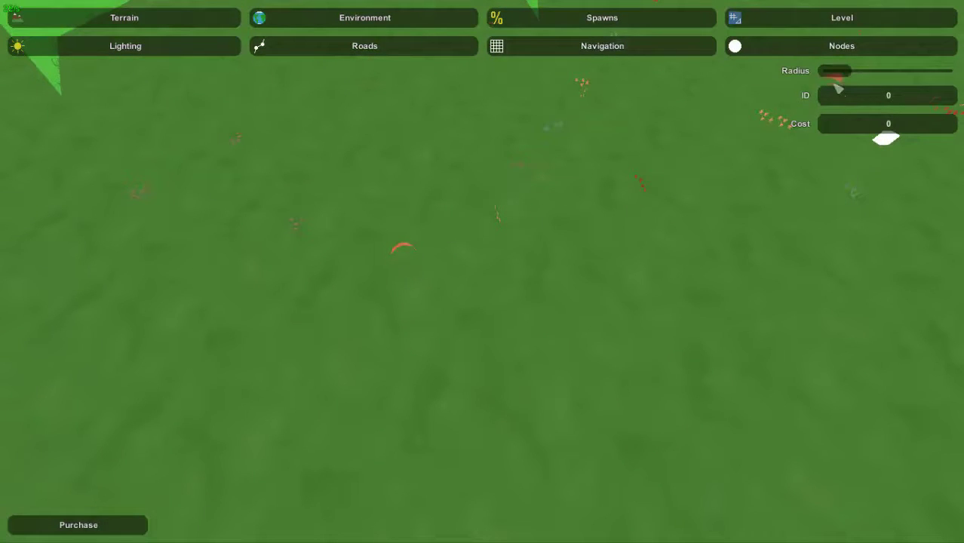
drag(840, 72, 855, 73)
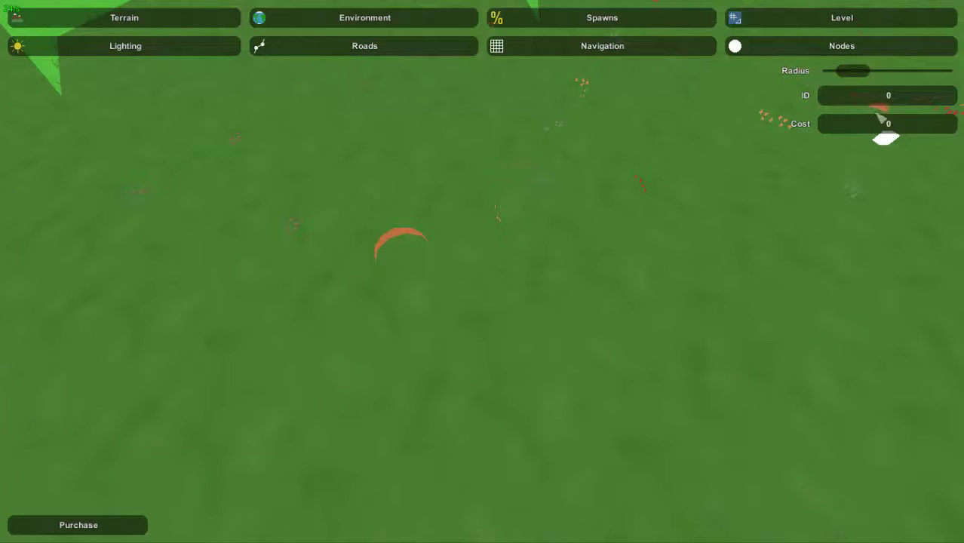
Step: Set the purchase node's ID to 99 and its cost to 100
right_drag(441, 295, 388, 320)
key(w)
key(s)
key(a)
key(d)
right_drag(502, 296, 566, 294)
key(s)
key(w)
click(900, 98)
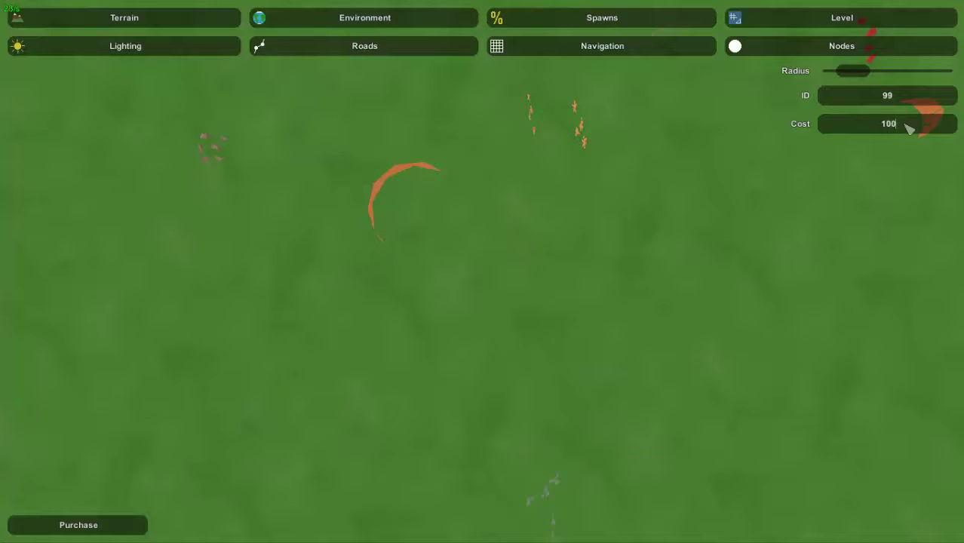
Step: Place a second purchase node near the first one and enlarge its radius
right_drag(594, 305, 641, 283)
key(s)
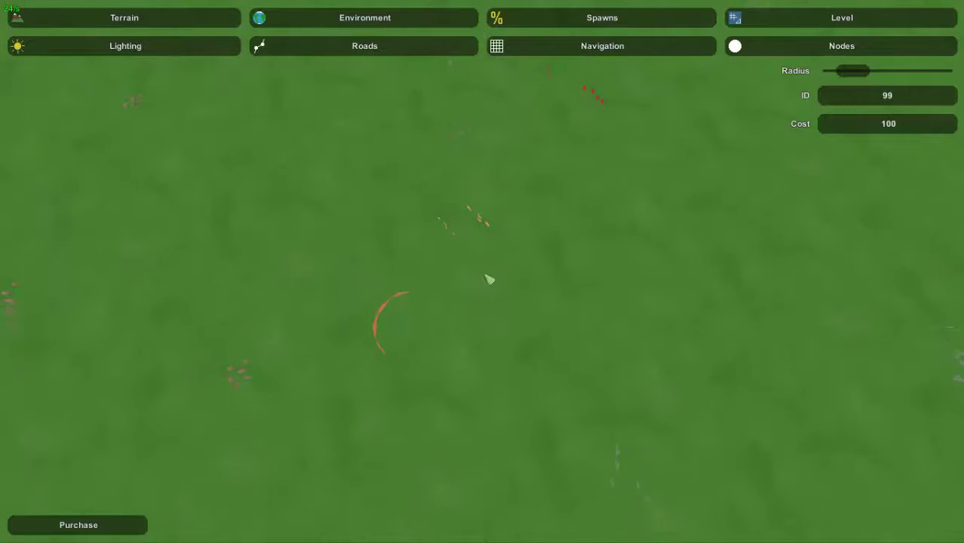
key(w)
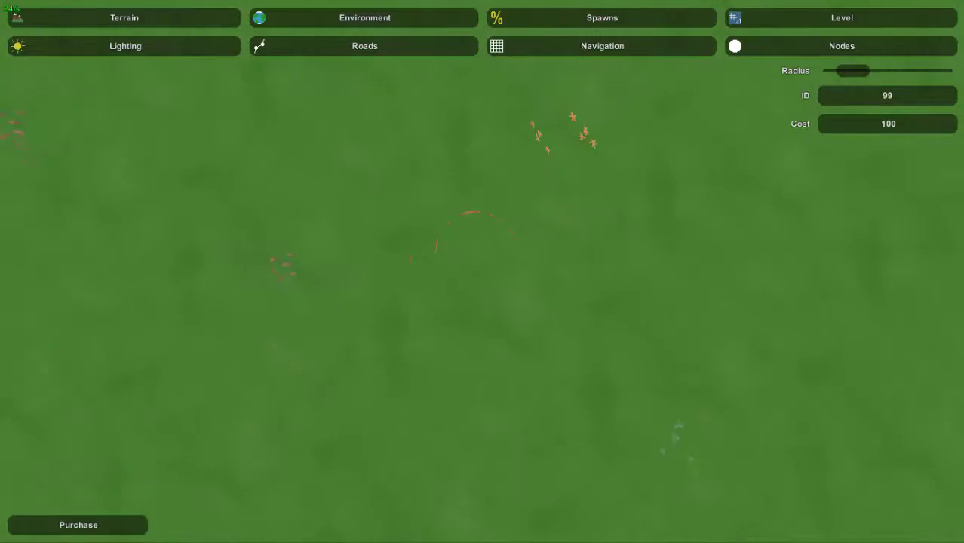
right_drag(482, 272, 746, 301)
key(s)
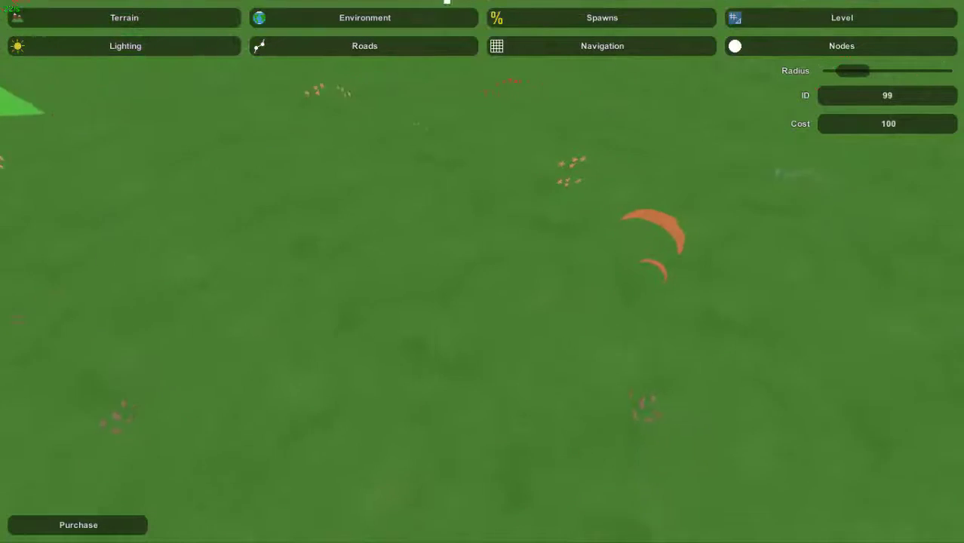
click(500, 261)
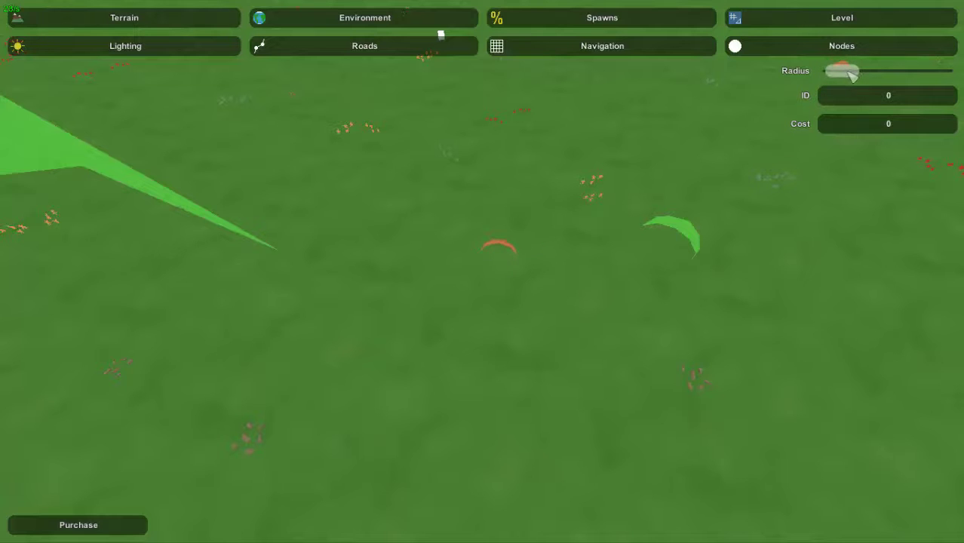
key(w)
Step: Set the second purchase node's ID to 16 and its cost to 150, and deselect the node
right_drag(694, 207, 562, 344)
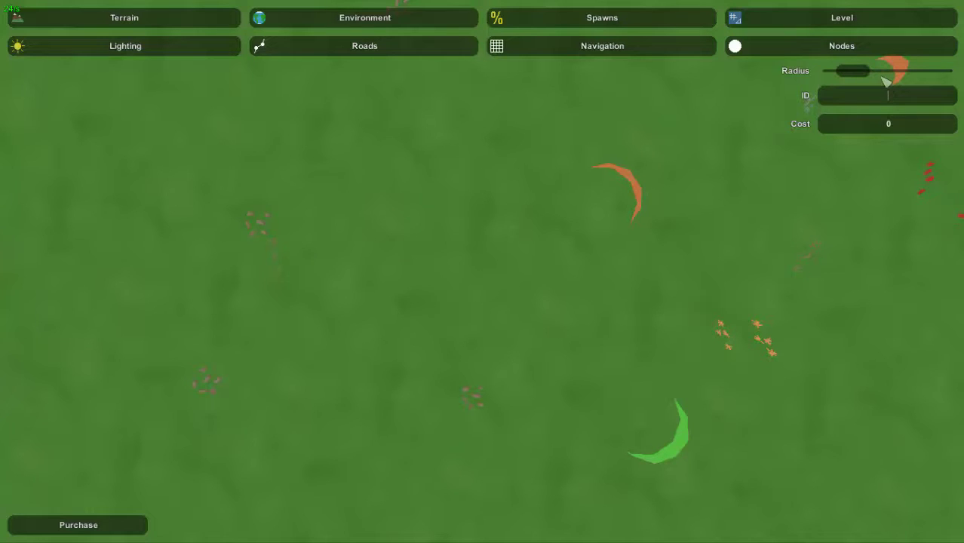
click(922, 126)
text(150)
right_drag(720, 260, 482, 275)
key(w)
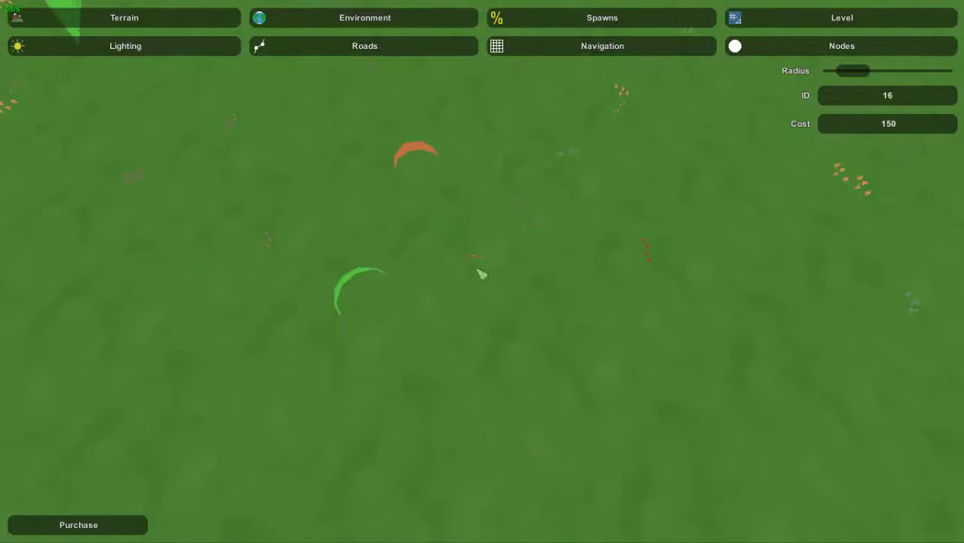
click(425, 175)
Step: Switch the node type to Arena and place an arena node overlapping the edge of the safezone
key(a)
right_drag(426, 175, 399, 142)
key(s)
right_drag(482, 271, 461, 260)
key(w)
key(s)
right_drag(564, 219, 622, 234)
key(d)
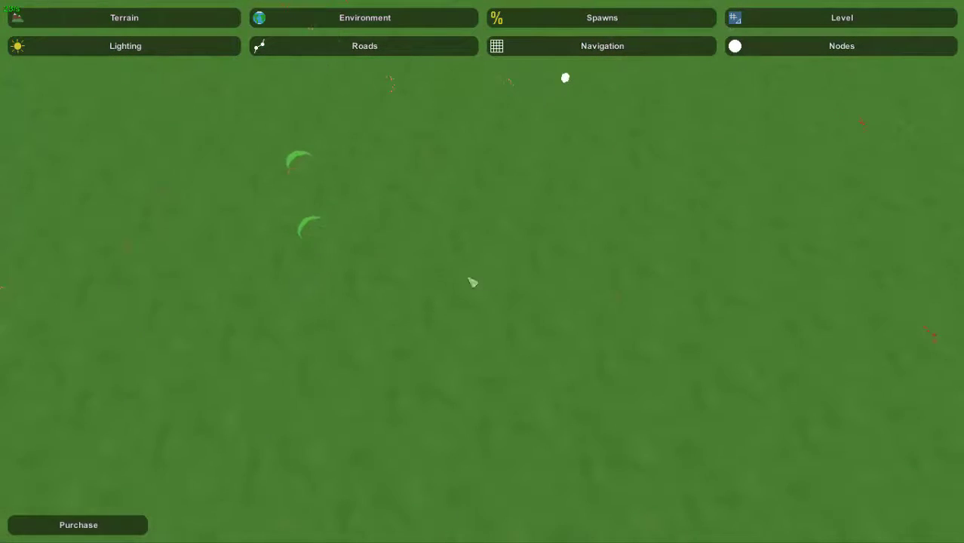
click(118, 528)
key(s)
mouse_move(363, 384)
right_down()
mouse_move(348, 376)
mouse_move(374, 369)
right_up()
key(s)
mouse_move(482, 272)
right_down()
mouse_move(494, 255)
mouse_move(472, 285)
mouse_move(451, 286)
mouse_move(490, 283)
mouse_move(482, 281)
right_up()
key(w)
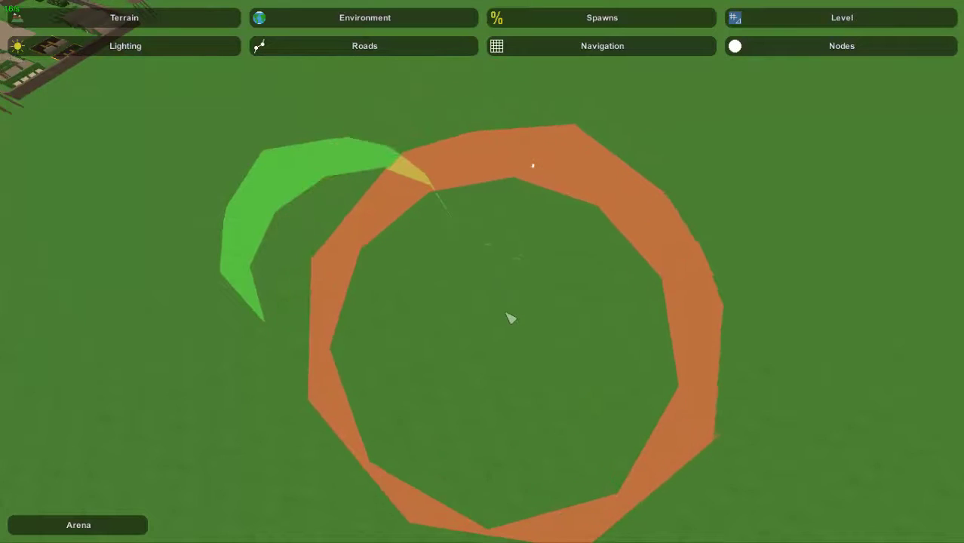
click(501, 310)
Step: Try enlarging the arena node's radius past the map's edges, and shrink it back to the minimum
key(s)
right_drag(502, 310, 506, 341)
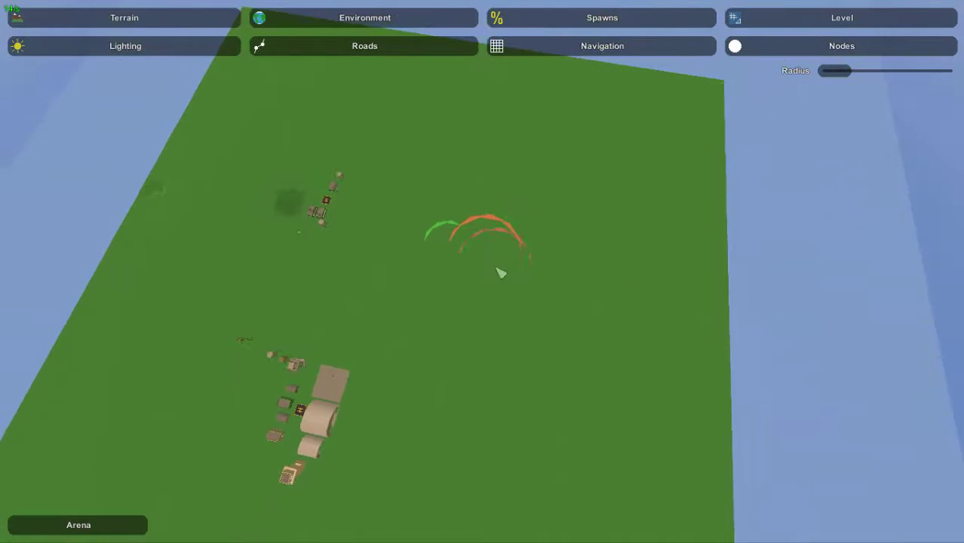
drag(839, 77, 880, 78)
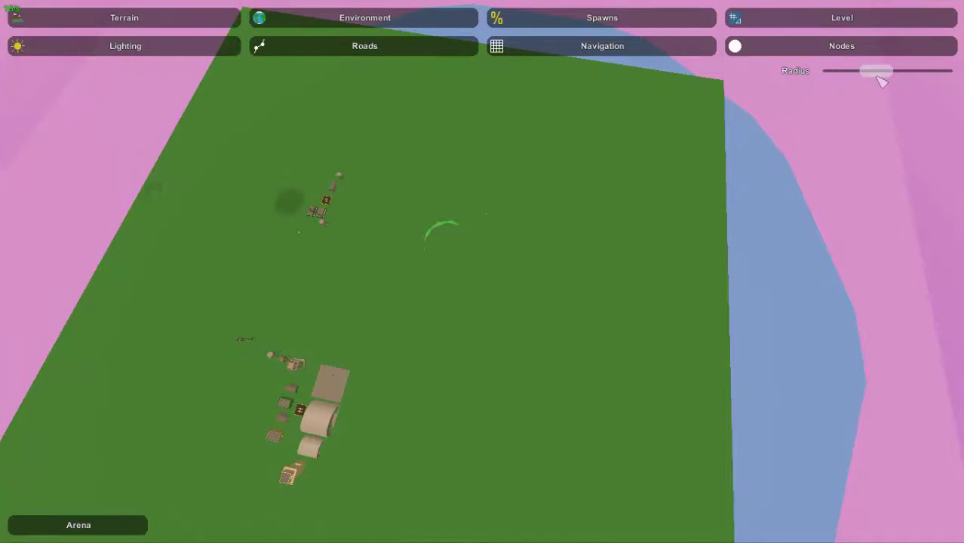
right_drag(741, 215, 570, 111)
right_drag(483, 272, 804, 347)
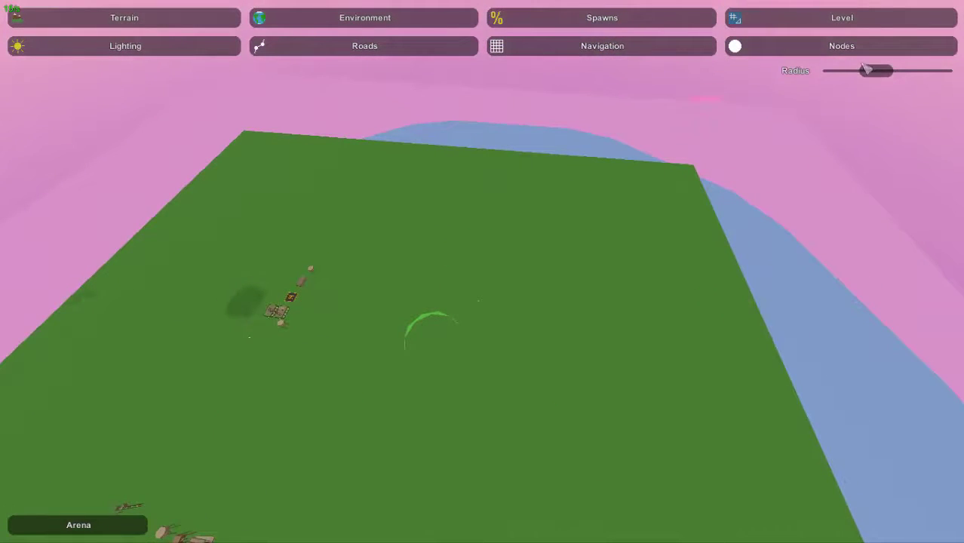
drag(879, 78, 836, 92)
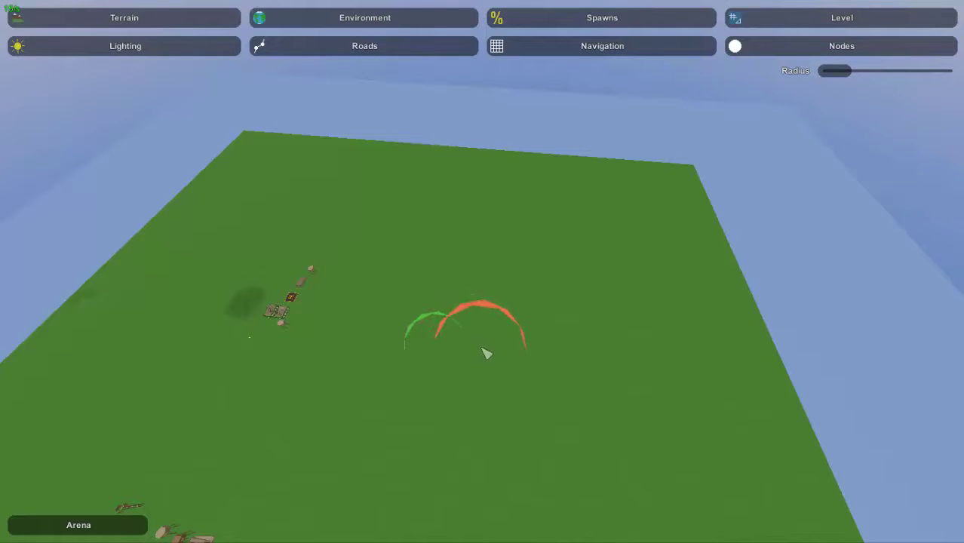
Step: Place further arena nodes around the map and enlarge the central one's radius past the map's edges
drag(835, 77, 838, 76)
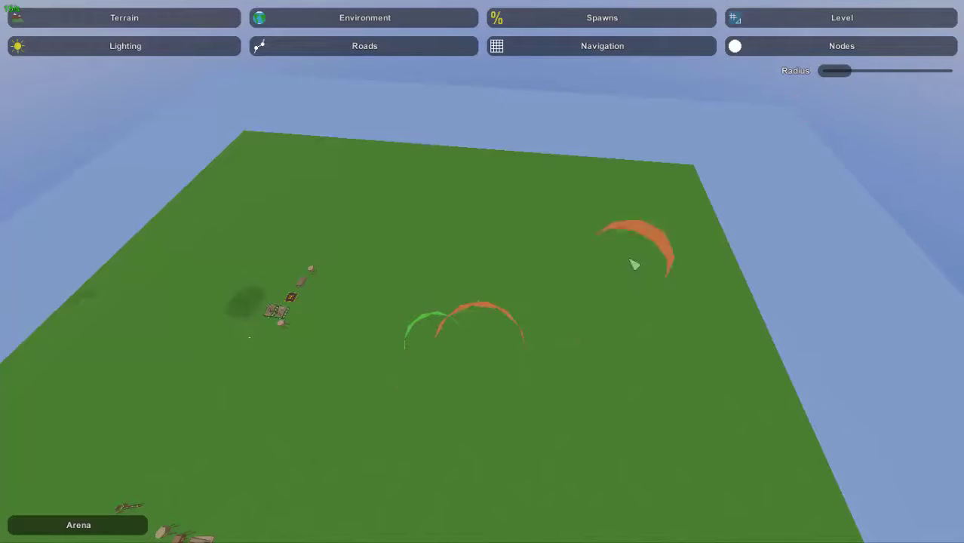
right_drag(495, 409, 256, 483)
right_drag(683, 260, 483, 277)
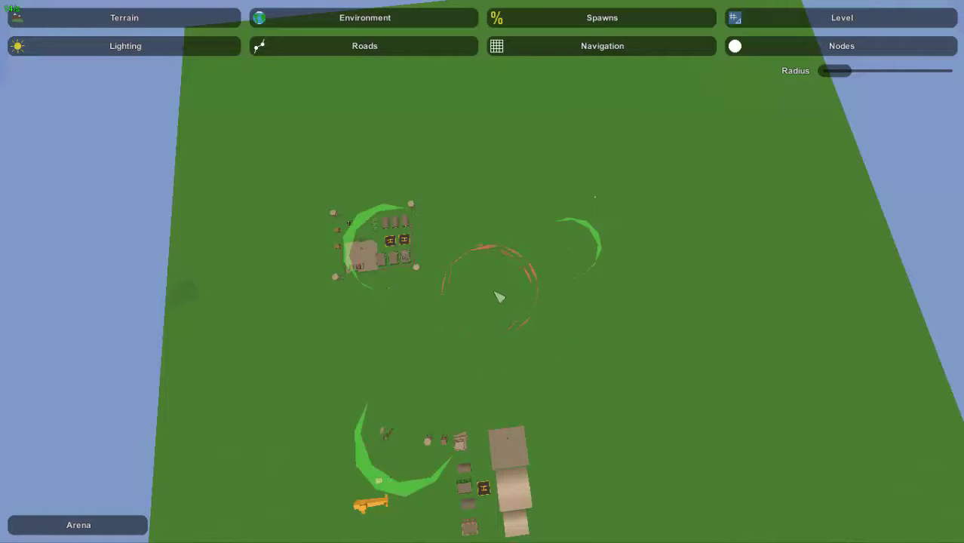
drag(843, 71, 891, 75)
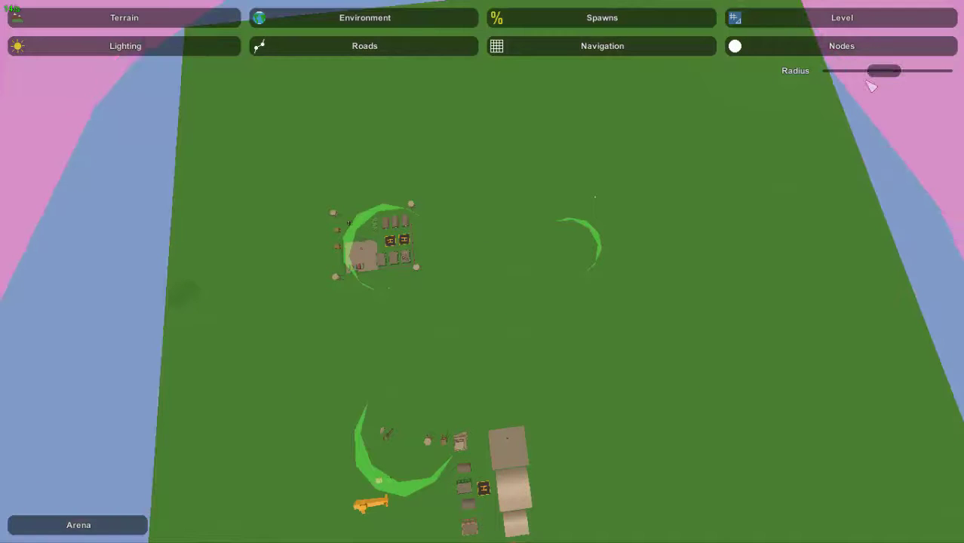
Step: Select the arena nodes around the two building areas in turn and enlarge each one's radius past the map's edges
click(414, 247)
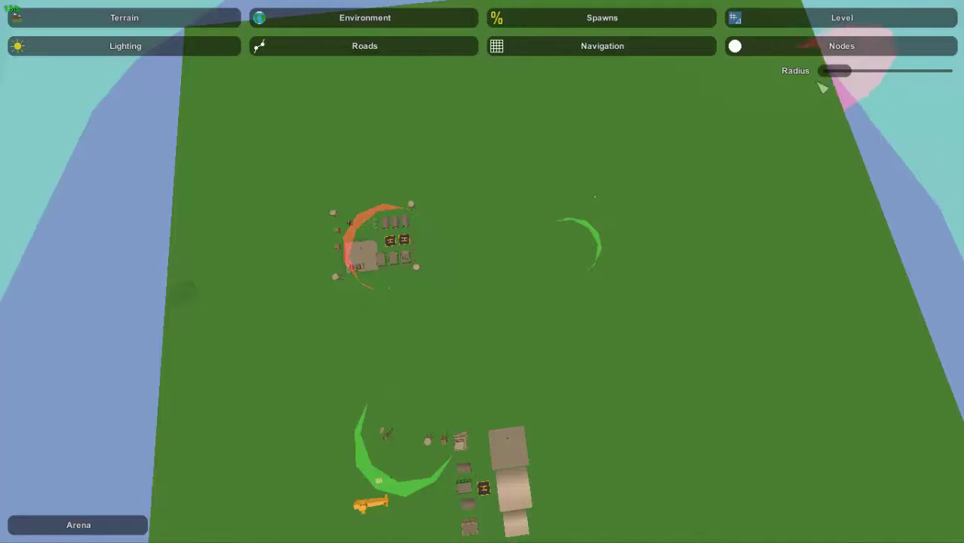
drag(843, 71, 888, 75)
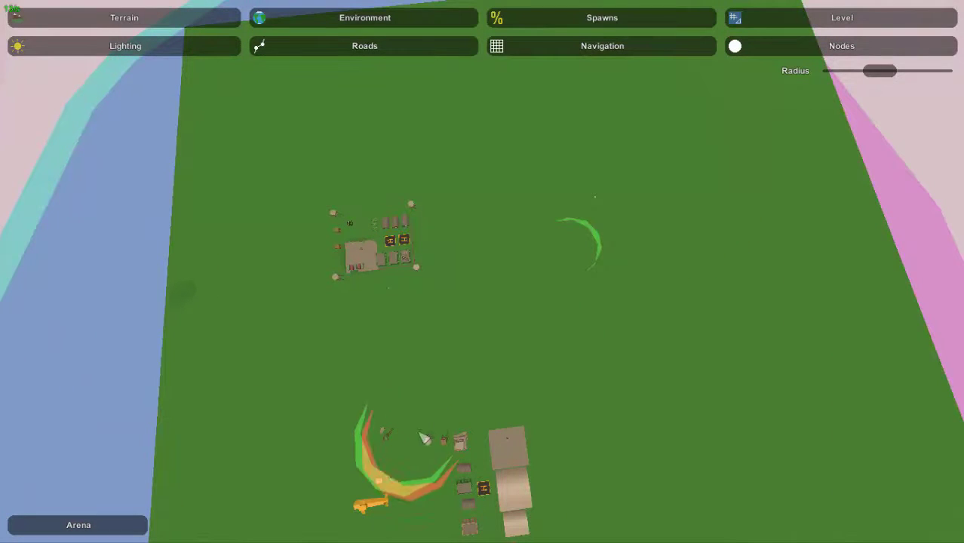
scroll(413, 453, down, 5)
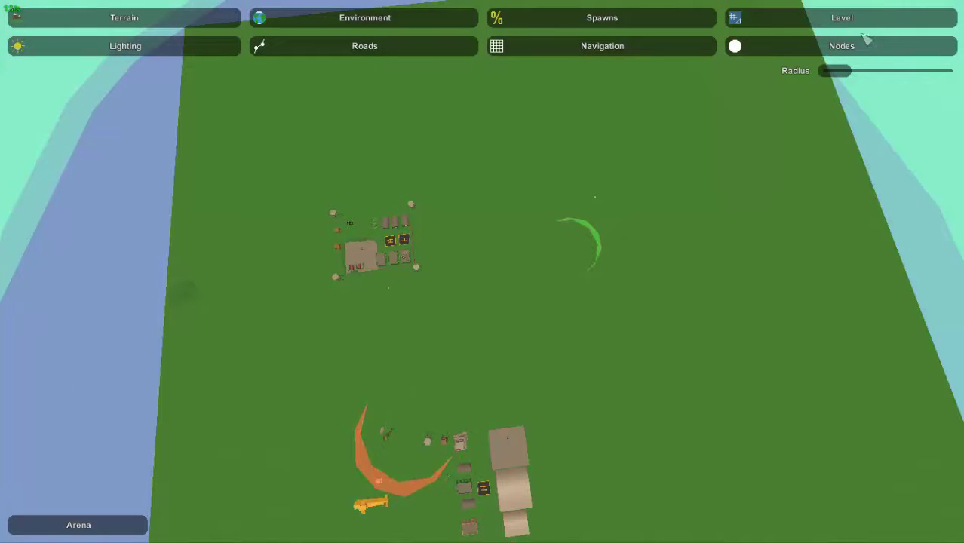
drag(843, 71, 884, 74)
Step: Place another arena node on the open grass near the far corner of the map
mouse_move(740, 228)
right_down()
mouse_move(664, 219)
mouse_move(641, 144)
mouse_move(954, 182)
mouse_move(935, 191)
mouse_move(937, 215)
mouse_move(948, 237)
mouse_move(961, 239)
right_up()
key(w)
key(s)
key(s)
key(a)
right_drag(483, 273, 630, 199)
key(a)
key(e)
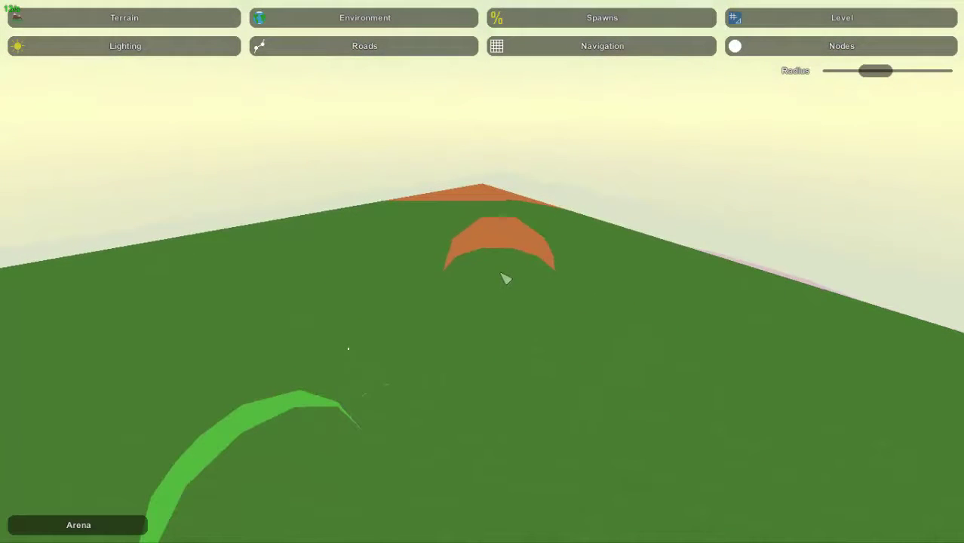
click(544, 273)
click(544, 273)
click(544, 273)
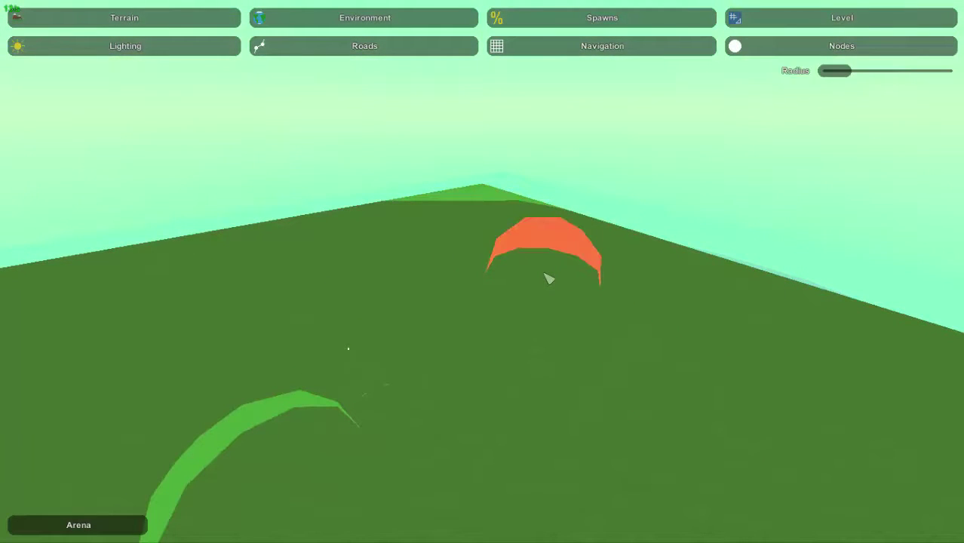
Step: Examine the extent of the arena zones around the level from outside the map's edge
key(e)
key(d)
right_drag(547, 312, 45, 483)
key(s)
key(a)
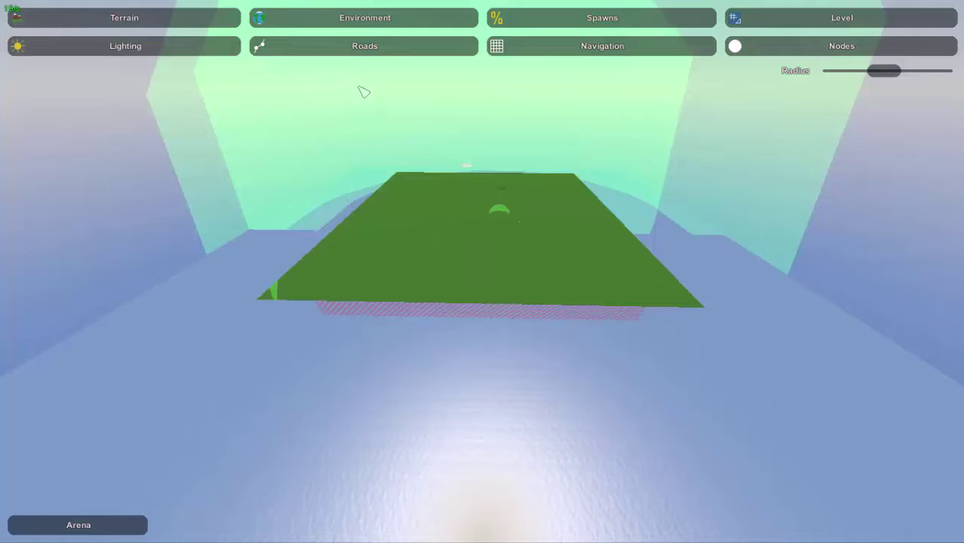
key(w)
mouse_move(421, 86)
right_down()
mouse_move(424, 105)
mouse_move(449, 53)
mouse_move(433, 34)
right_up()
key(w)
mouse_move(432, 297)
right_down()
mouse_move(409, 219)
mouse_move(426, 208)
mouse_move(435, 289)
mouse_move(444, 265)
mouse_move(444, 243)
mouse_move(415, 309)
mouse_move(472, 332)
mouse_move(495, 394)
mouse_move(516, 406)
right_up()
Step: Switch the node type to Deadzone, place a deadzone node beside the safezone and slightly enlarge its radius
key(w)
key(w)
key(w)
key(w)
click(132, 529)
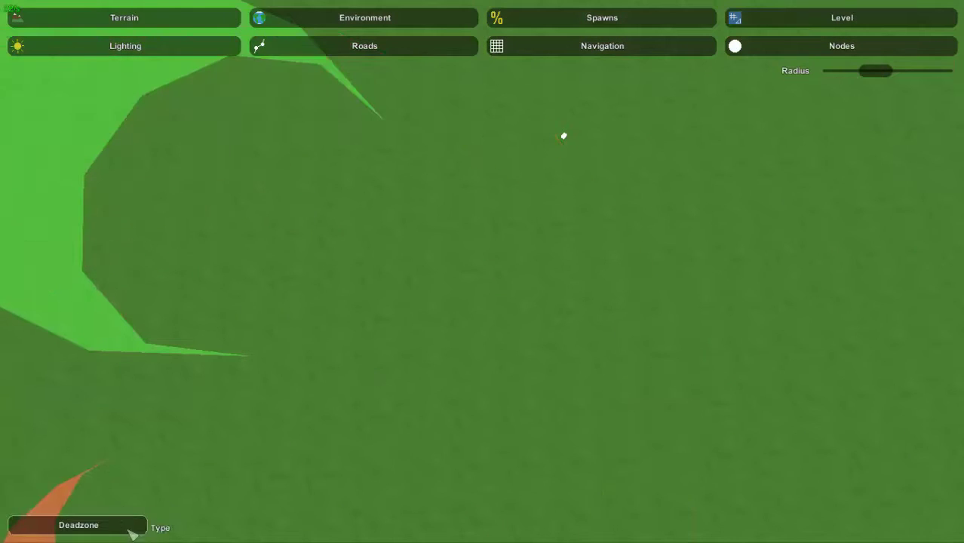
right_drag(523, 290, 485, 274)
key(w)
key(s)
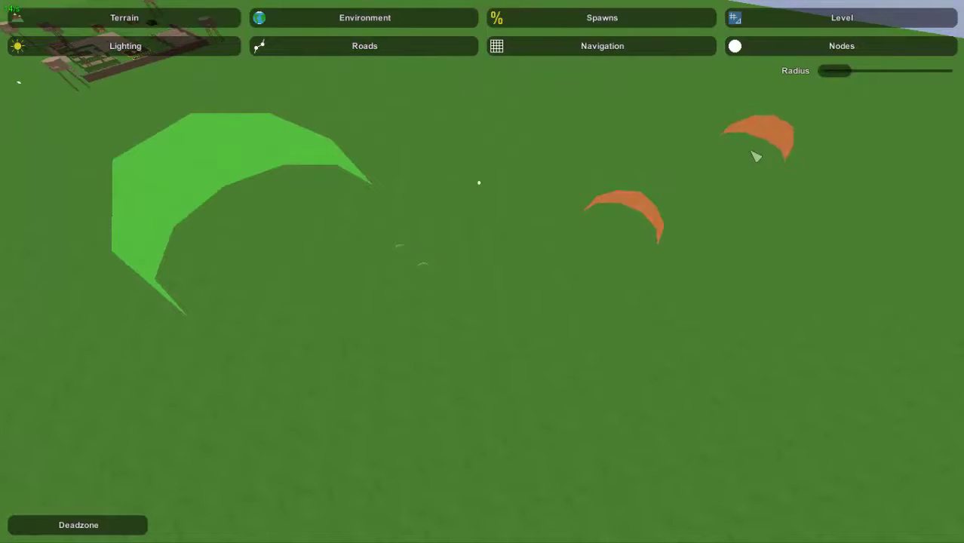
drag(838, 70, 843, 71)
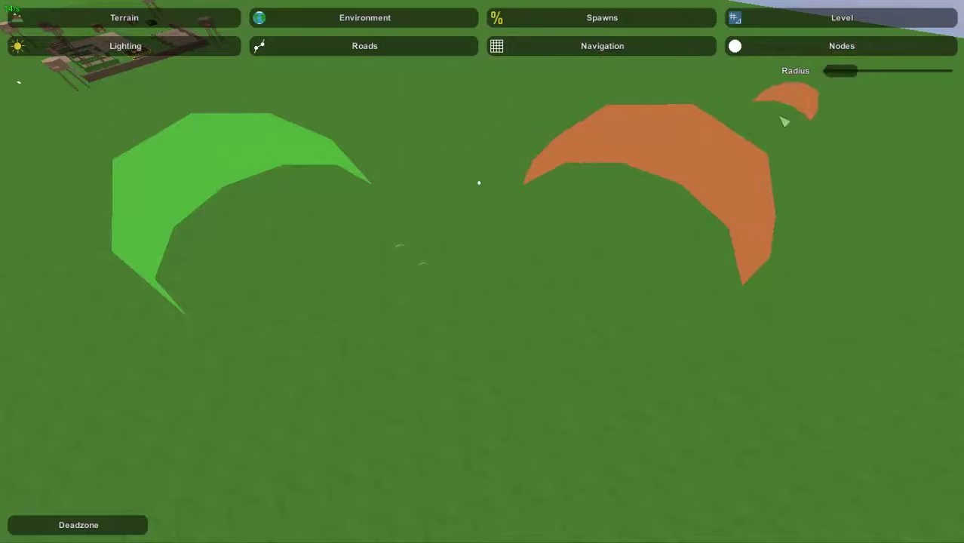
click(672, 224)
Step: Bring up the level's player spawn tools and look over the spawn points near the safezone and deadzone
right_drag(393, 332, 685, 288)
key(w)
key(a)
right_drag(518, 379, 548, 344)
right_drag(483, 271, 485, 288)
click(754, 27)
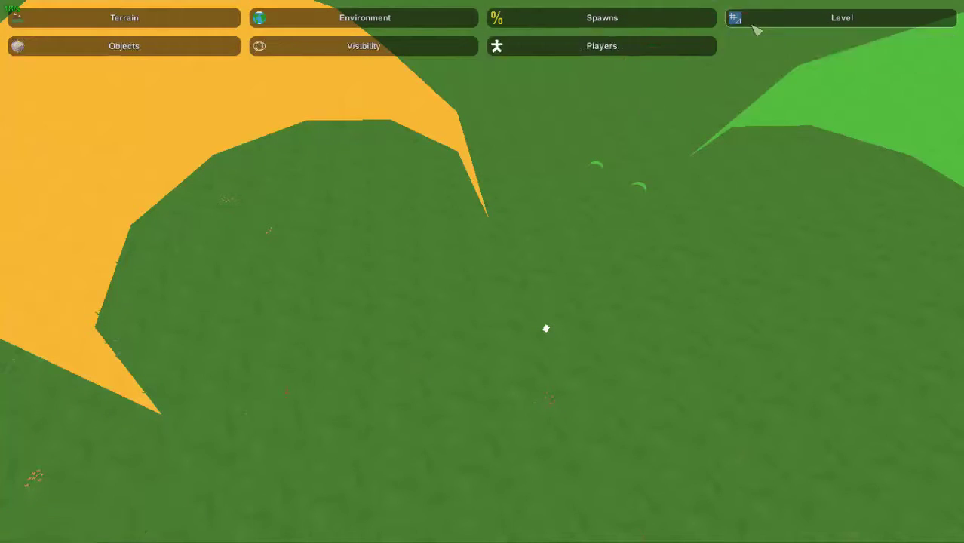
click(592, 48)
mouse_move(483, 273)
right_down()
mouse_move(528, 295)
mouse_move(497, 238)
mouse_move(502, 264)
mouse_move(483, 302)
right_up()
key(w)
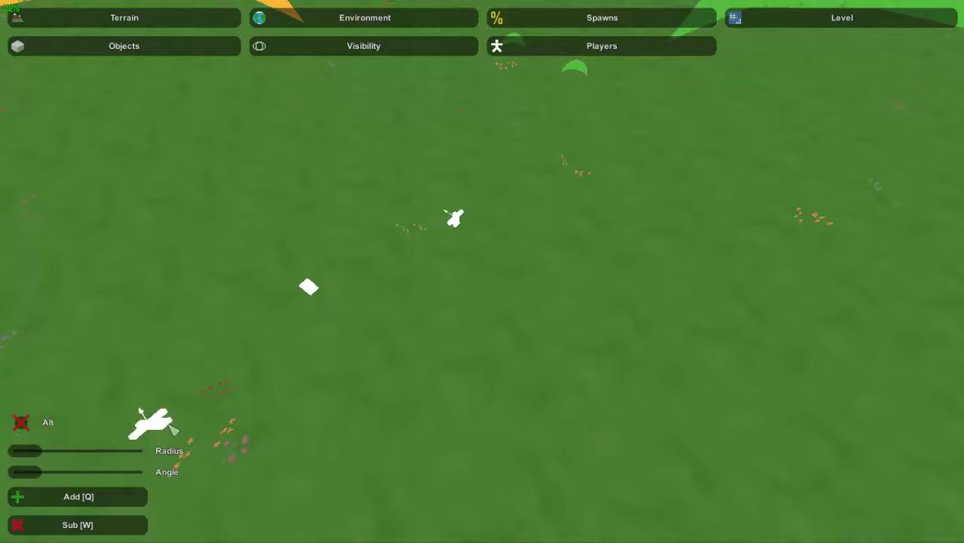
key(s)
right_drag(213, 411, 484, 273)
Step: Exit the map editor and open the singleplayer map selection
key(Escape)
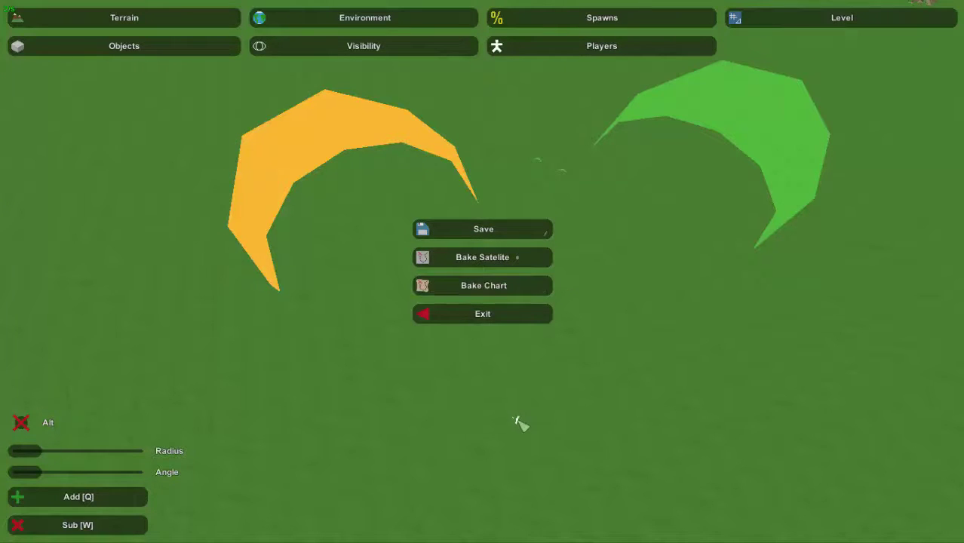
click(478, 321)
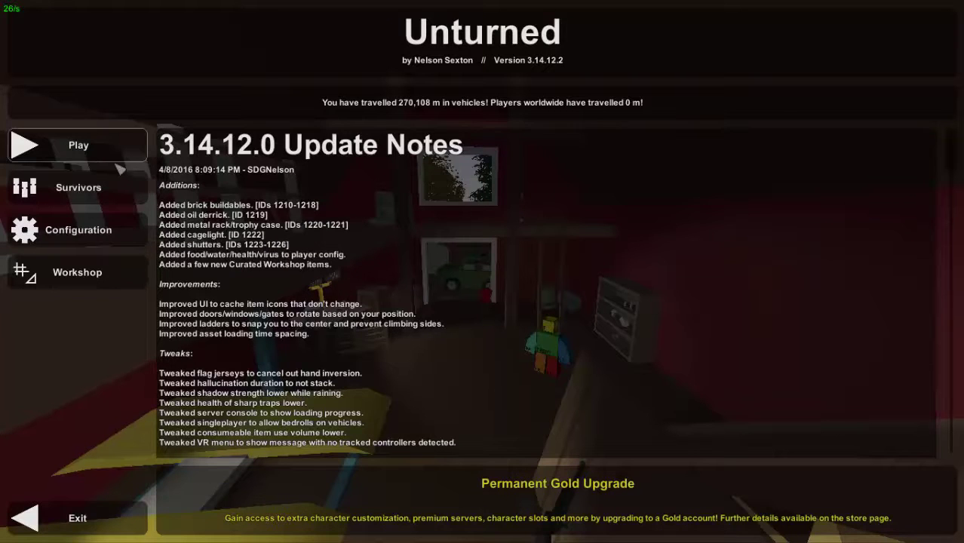
click(78, 145)
click(454, 228)
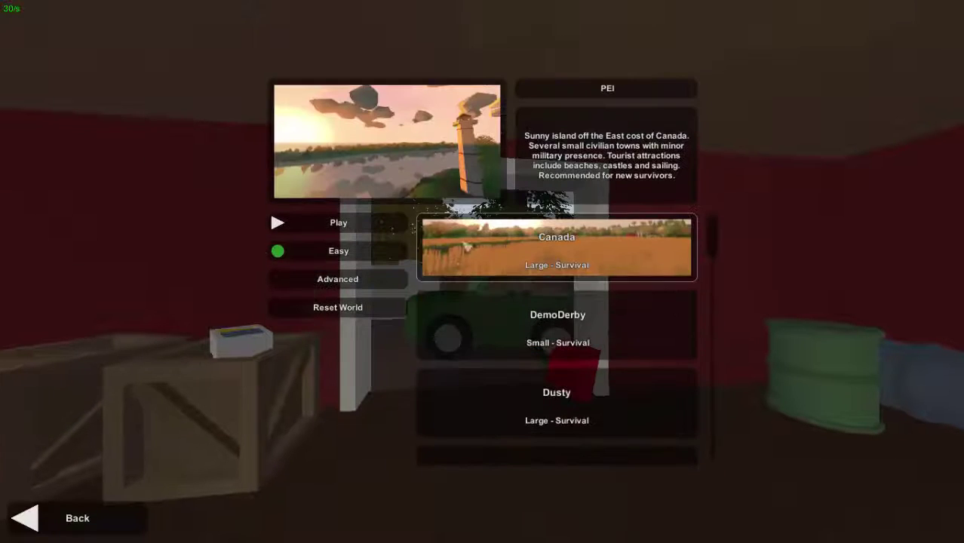
Step: Start a singleplayer game on the TestMilitary map
scroll(463, 301, down, 10)
scroll(494, 365, down, 3)
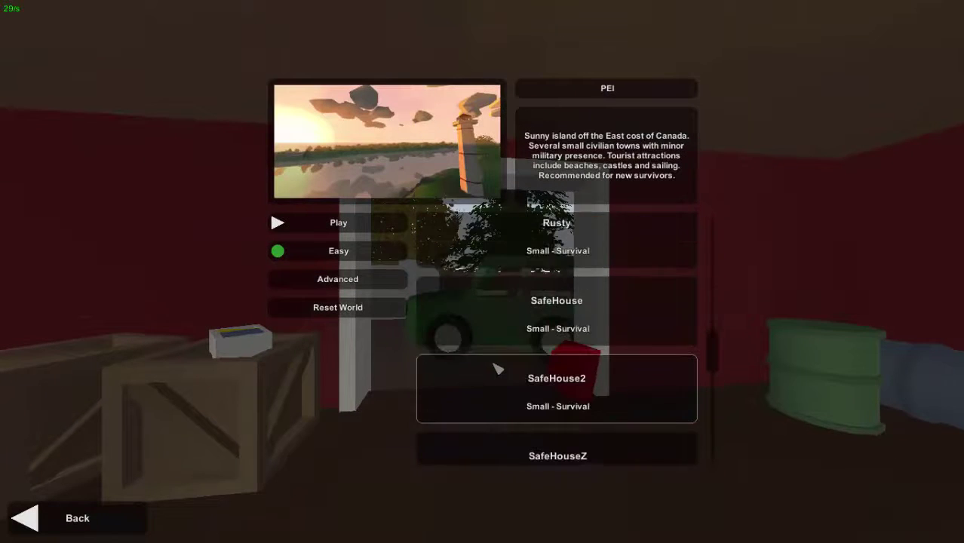
scroll(502, 384, down, 3)
click(557, 421)
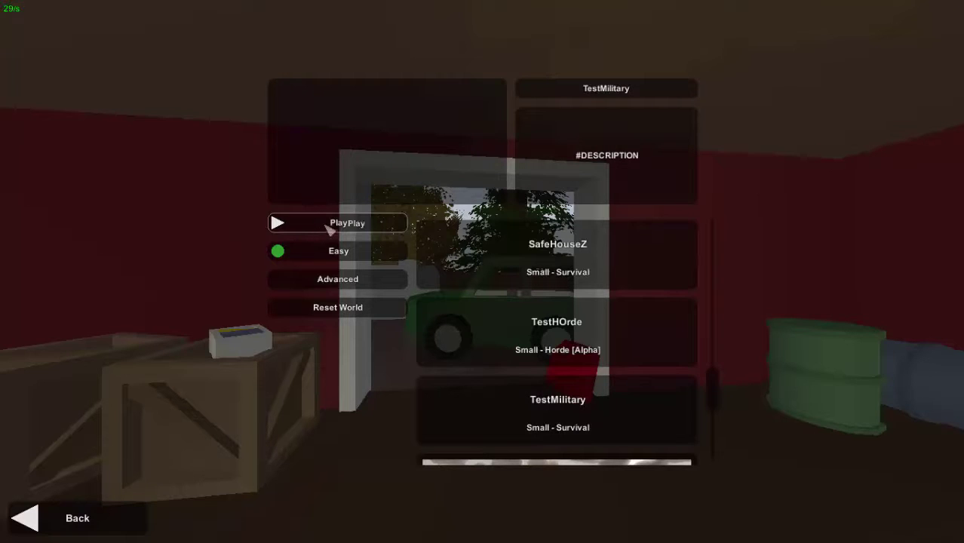
click(332, 223)
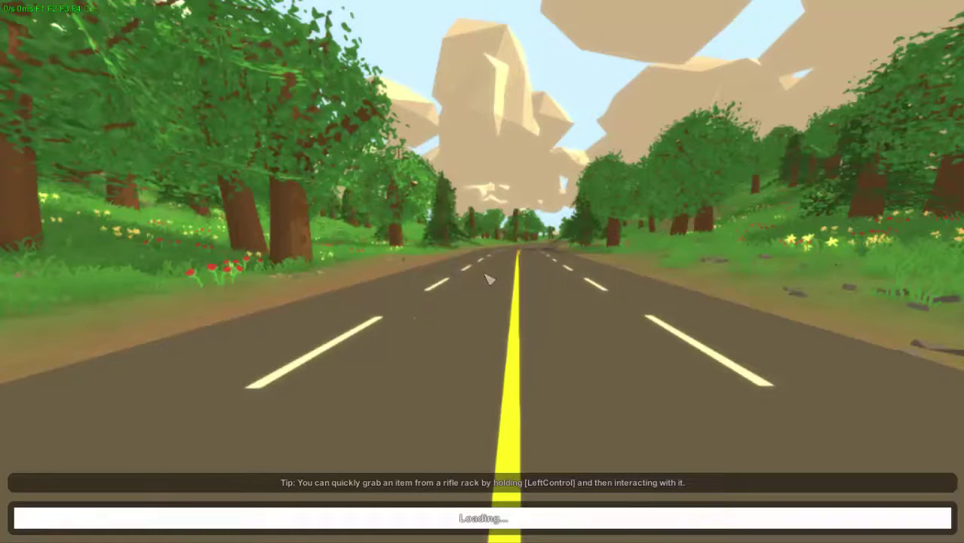
Step: Walk out from the spawn point and examine the location node labels on the in-game map
key(shift+w)
key(w)
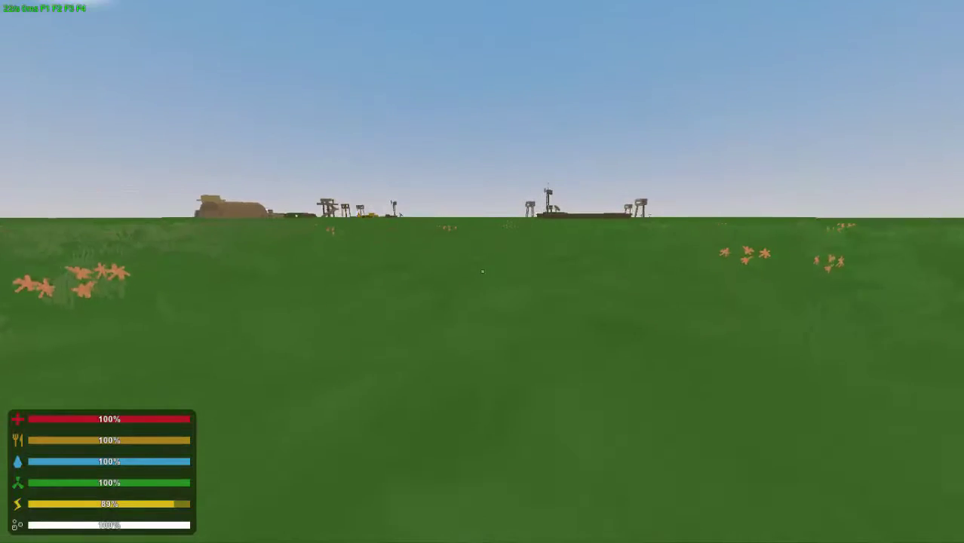
key(a)
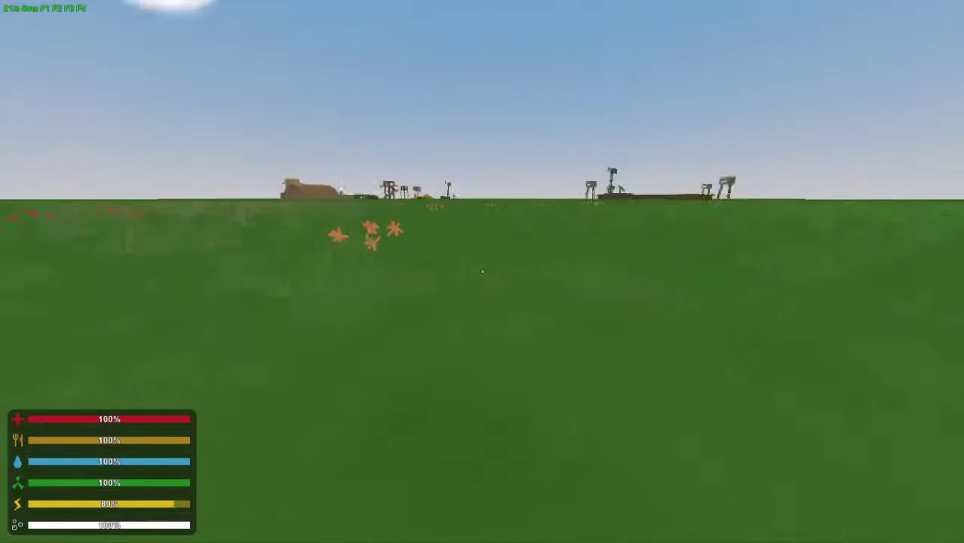
key(shift+w)
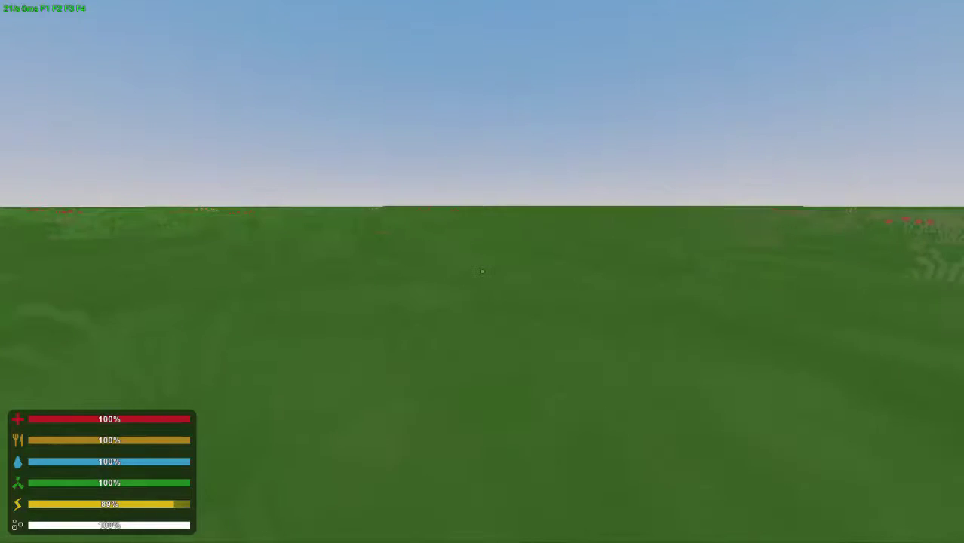
key(m)
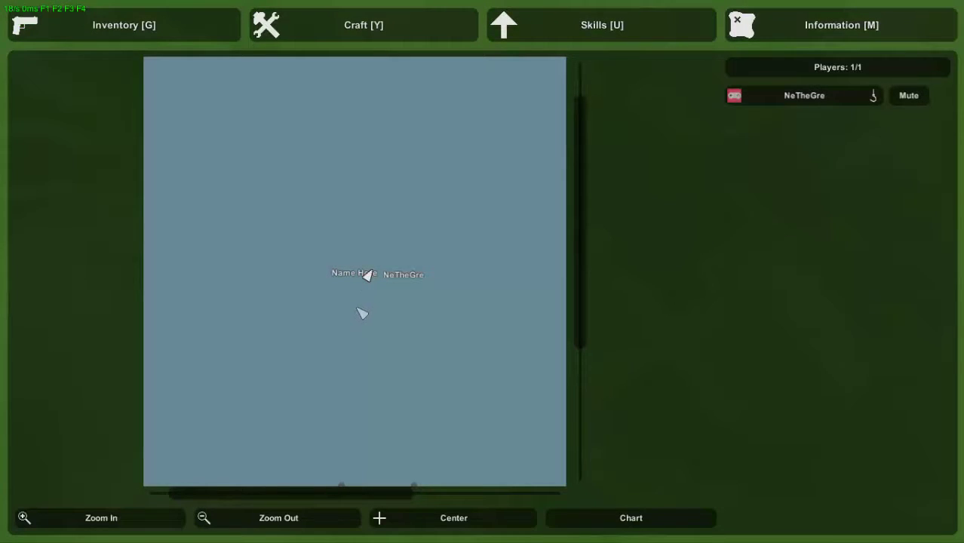
mouse_move(347, 411)
mouse_down()
mouse_move(323, 236)
mouse_move(348, 266)
mouse_up()
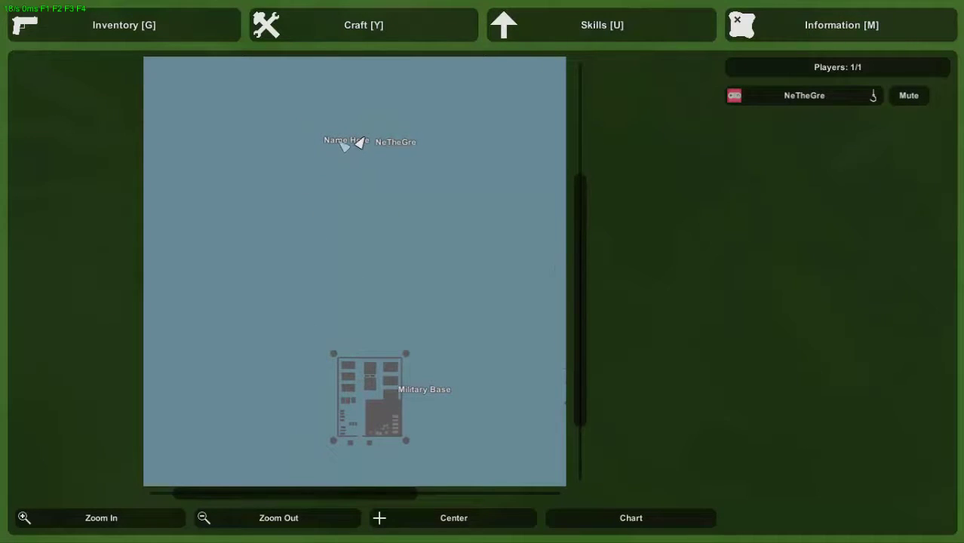
mouse_move(431, 421)
mouse_down()
mouse_move(332, 203)
mouse_move(421, 350)
mouse_move(443, 481)
mouse_up()
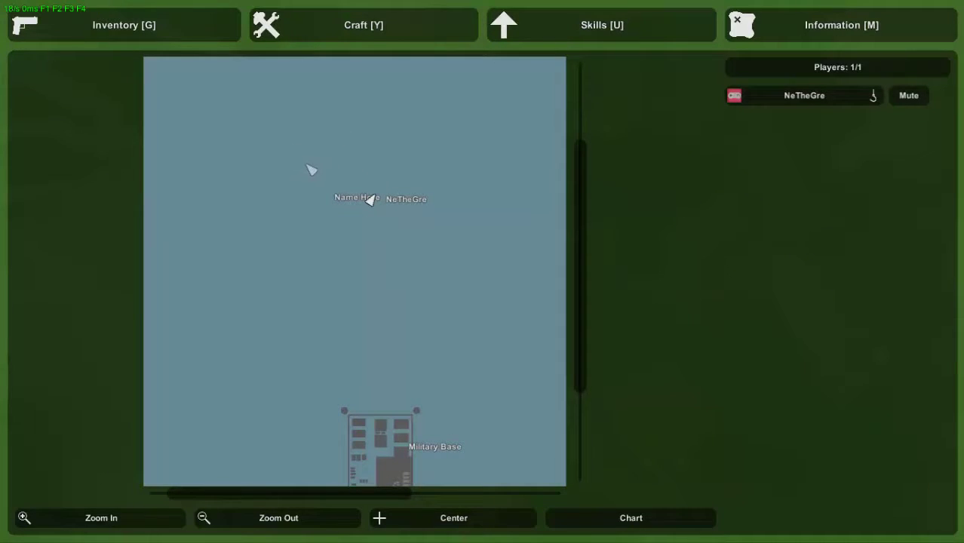
key(m)
Step: Walk in and out across the safezone's boundary to check its entering and exiting notices
key(w)
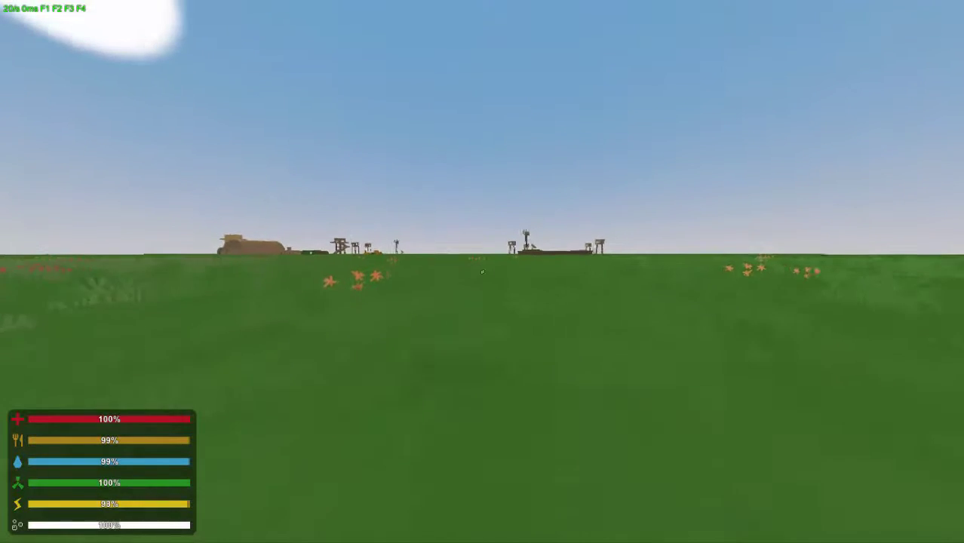
key(shift+w)
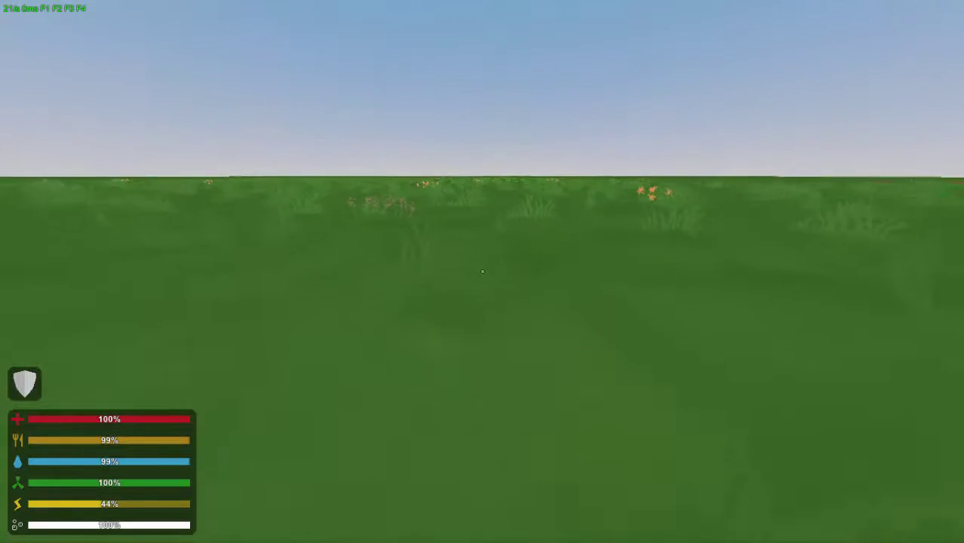
key(shift+w)
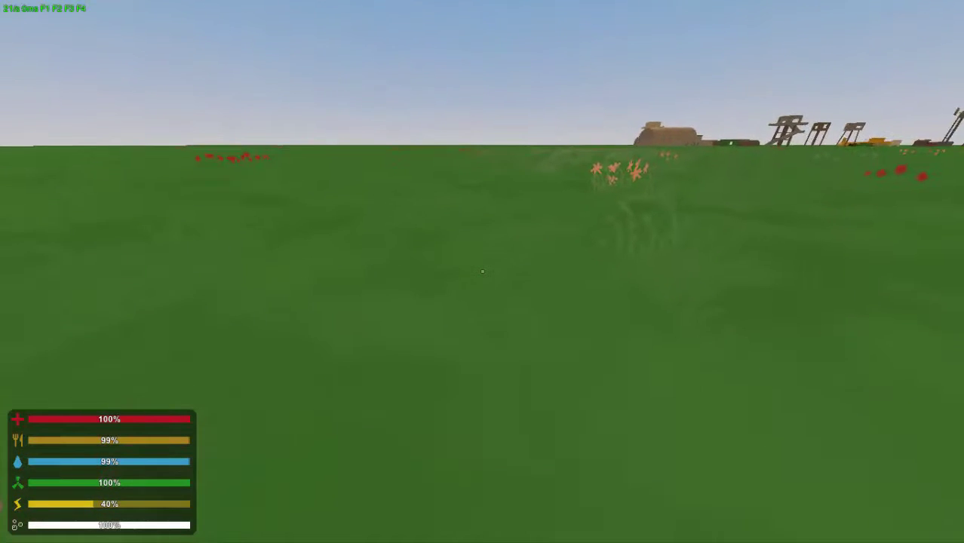
key(w)
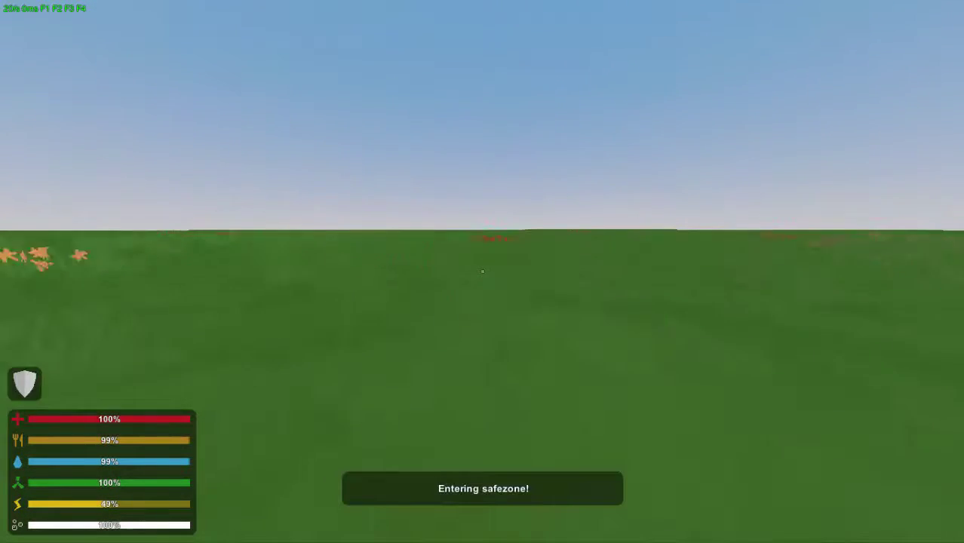
key(a)
key(d)
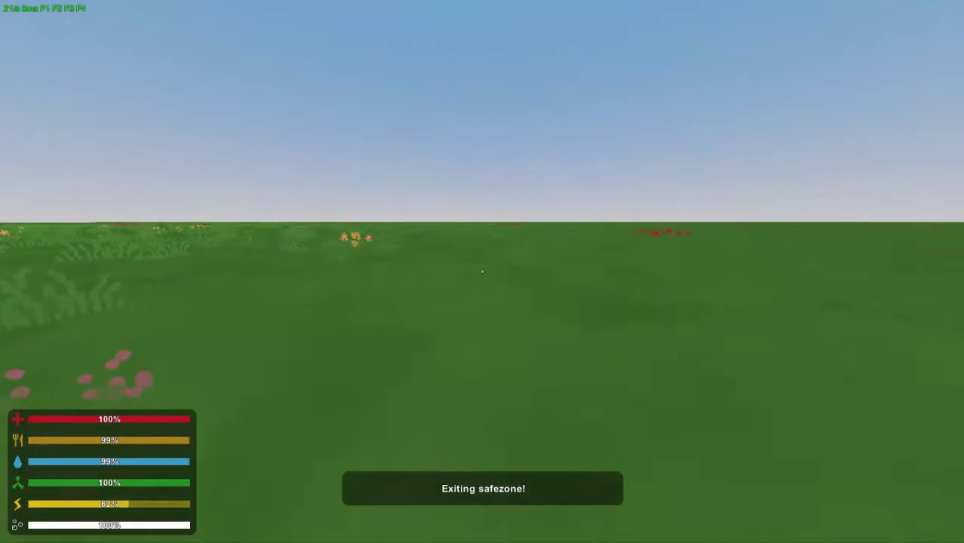
key(a)
key(w)
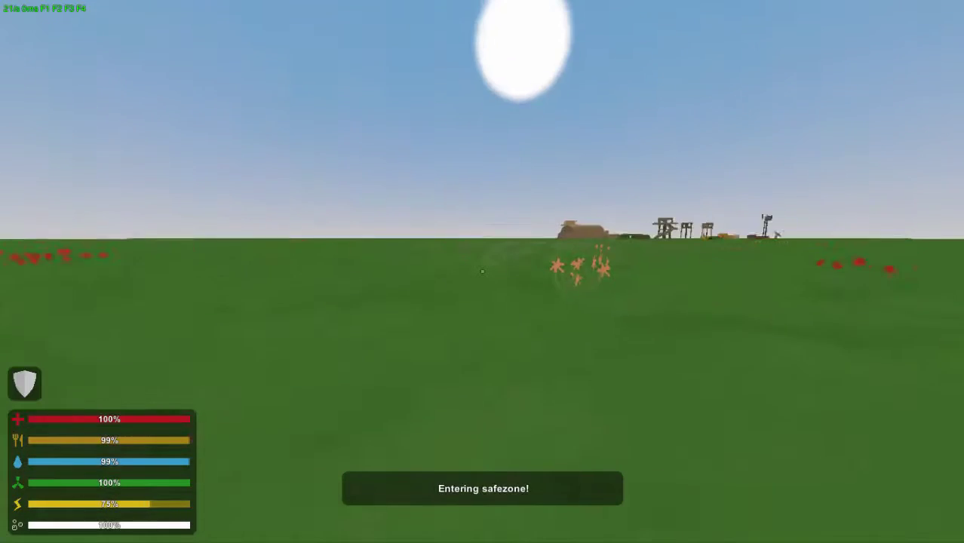
key(w)
key(space)
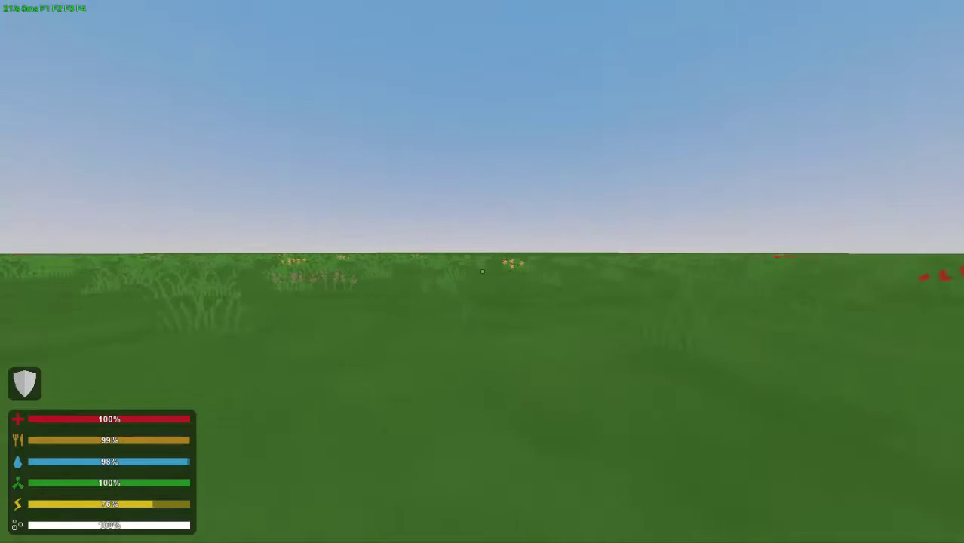
Step: Leave the safezone and cross the grass field towards the deadzone, checking the in-game map for the position
key(w)
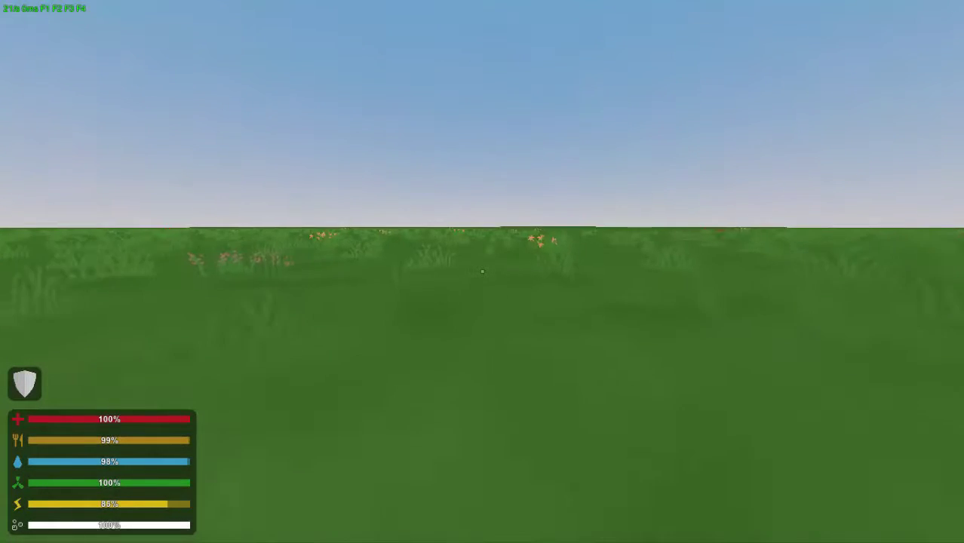
key(shift+w)
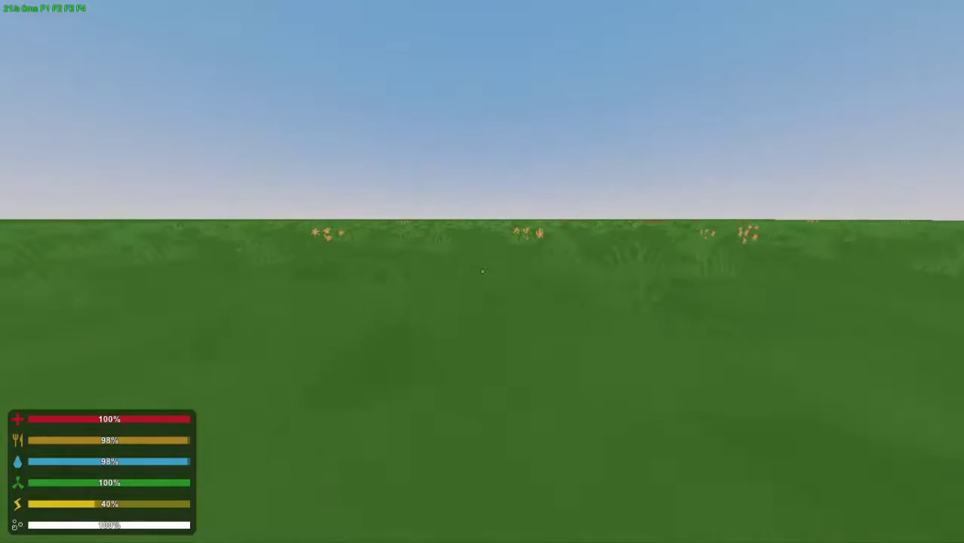
key(w)
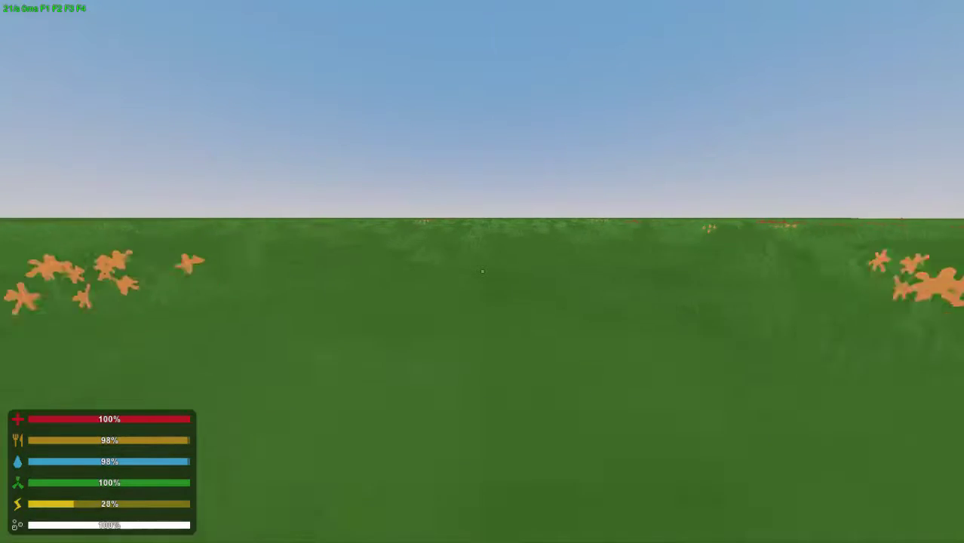
key(m)
key(m)
key(m)
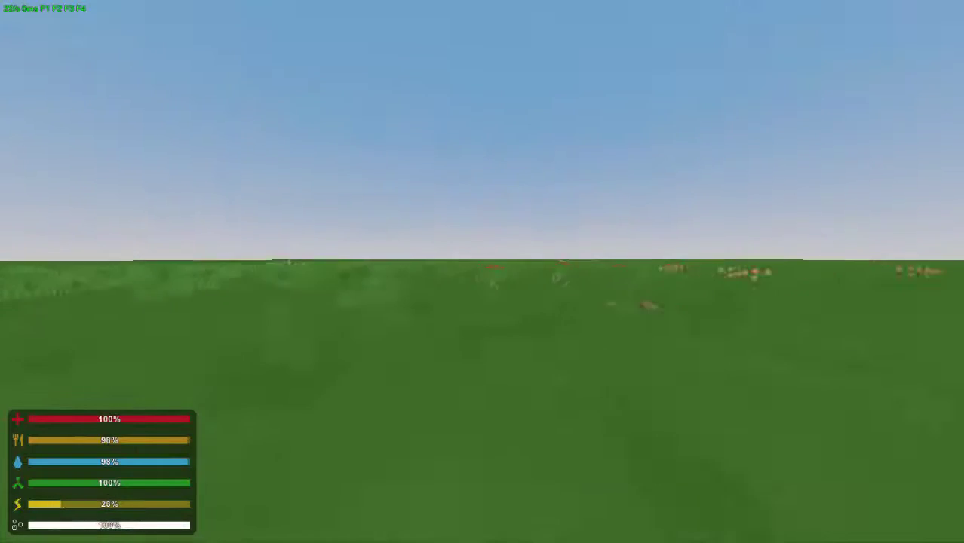
key(w)
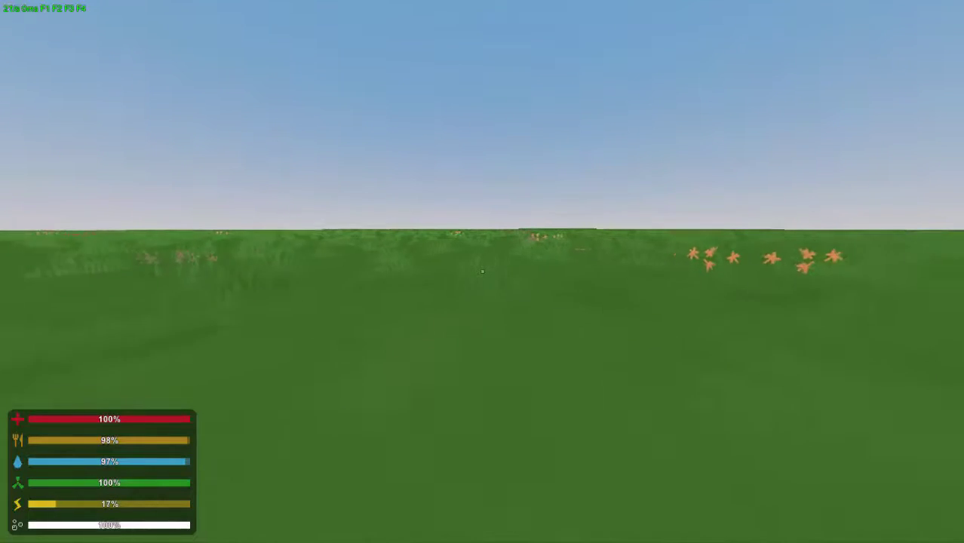
key(w)
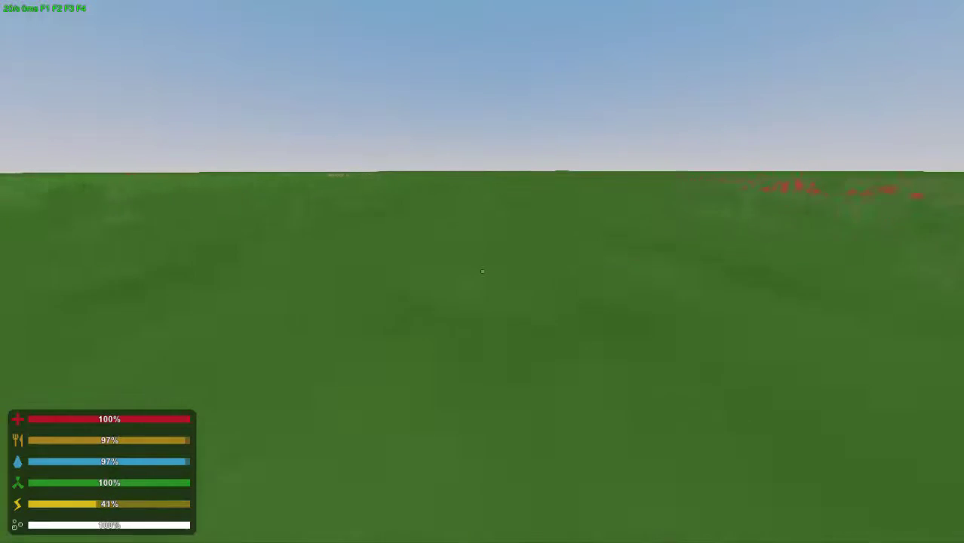
Step: Walk through the deadzone's edge and back in, and look at the character's inventory while inside
key(shift+w)
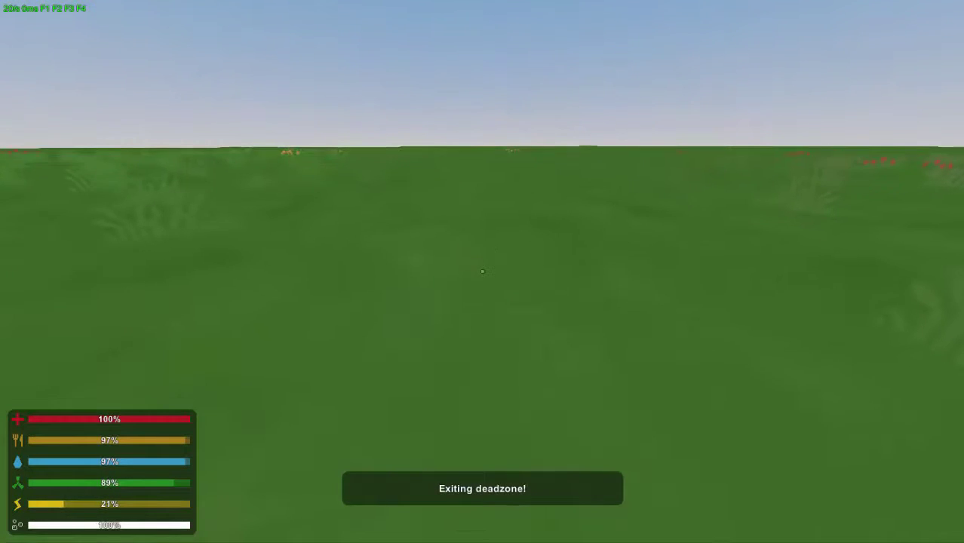
key(w)
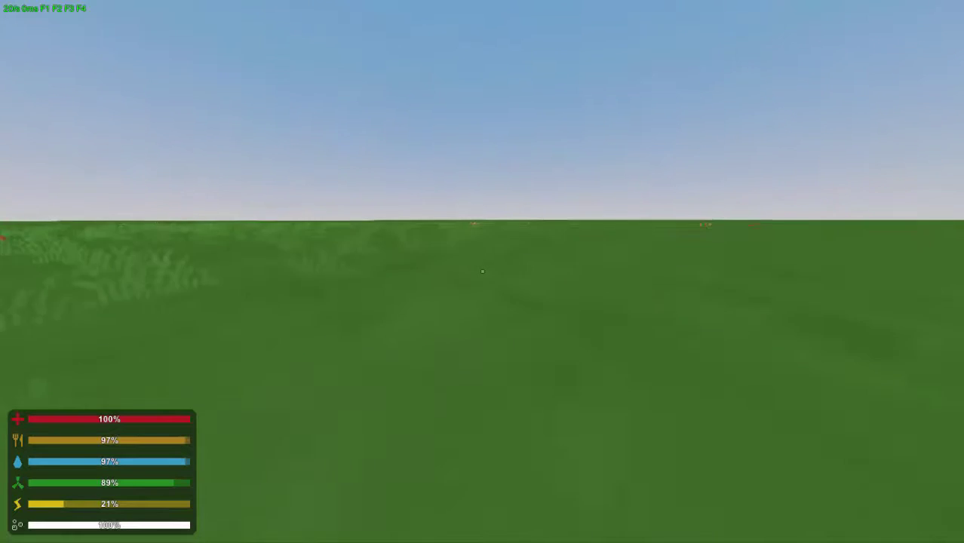
key(w)
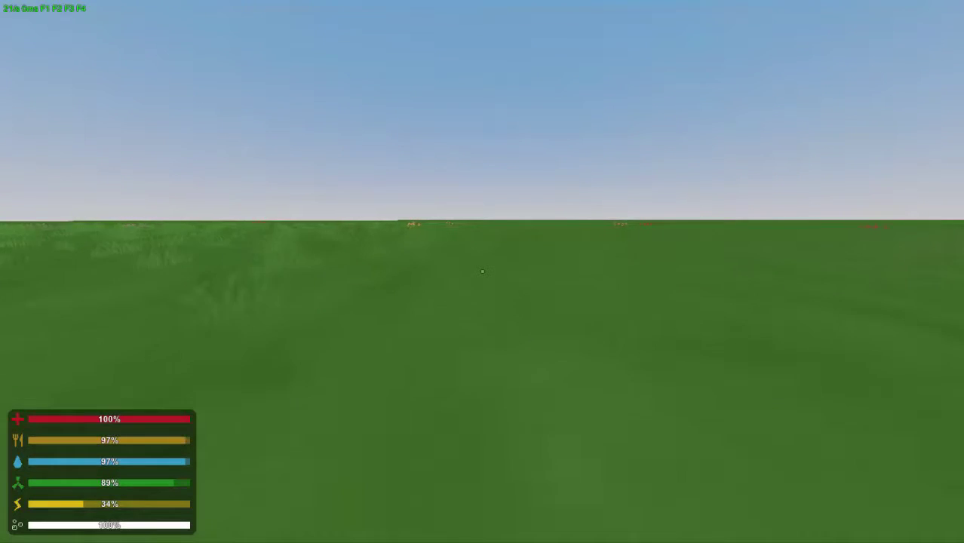
key(w)
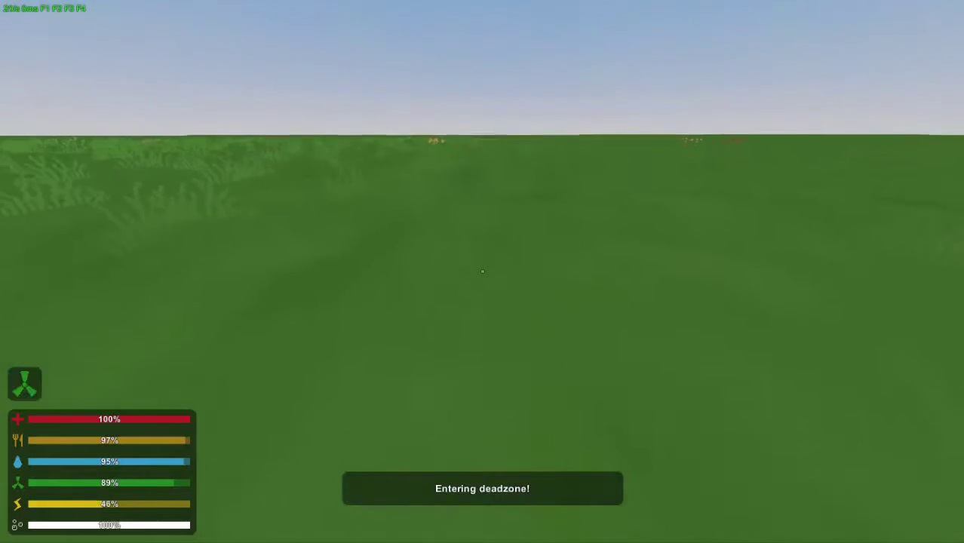
key(g)
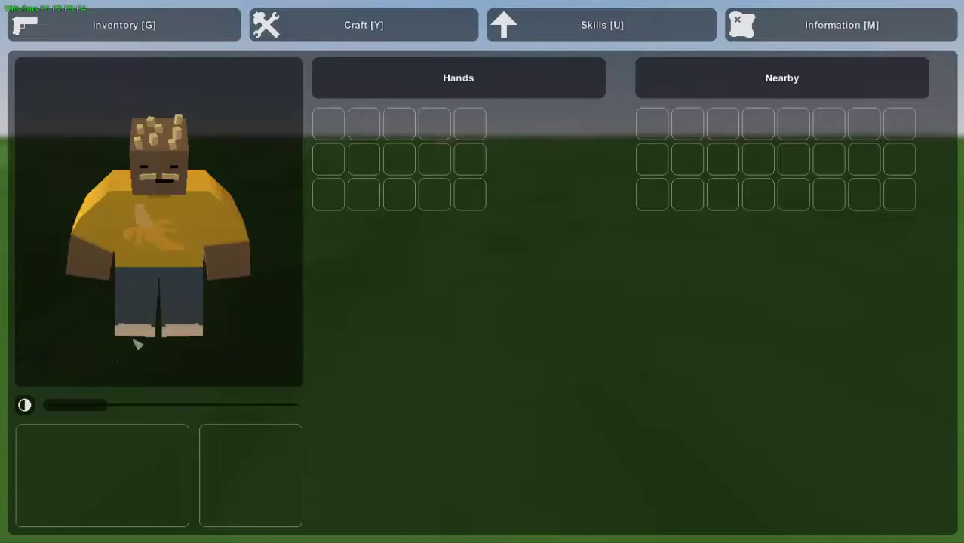
key(g)
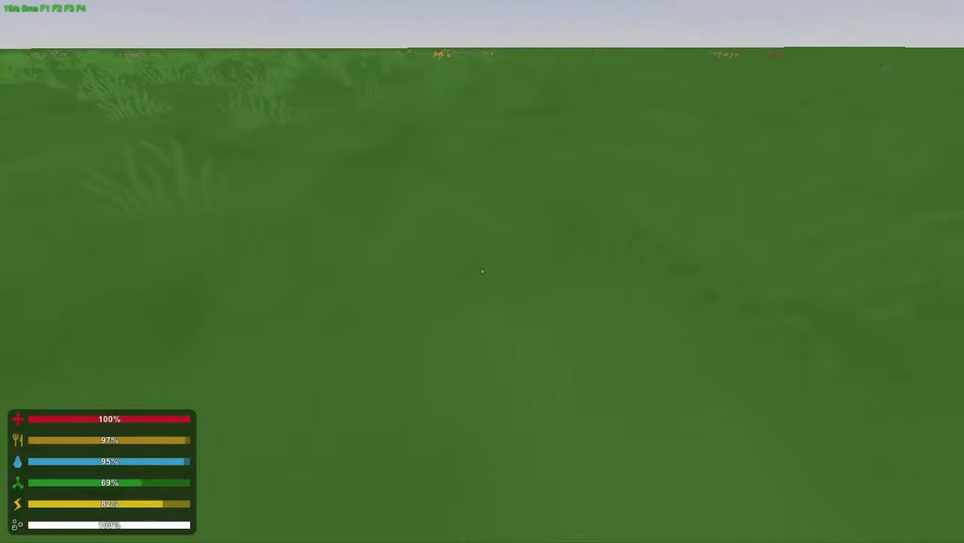
Step: Step back and forth over the deadzone's boundary to check its entering and exiting notices
key(w)
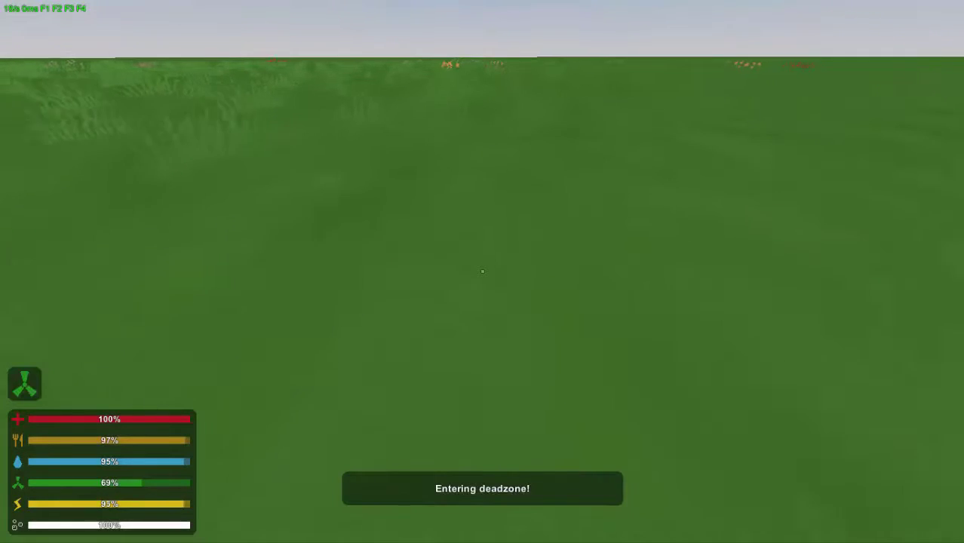
key(s)
key(s)
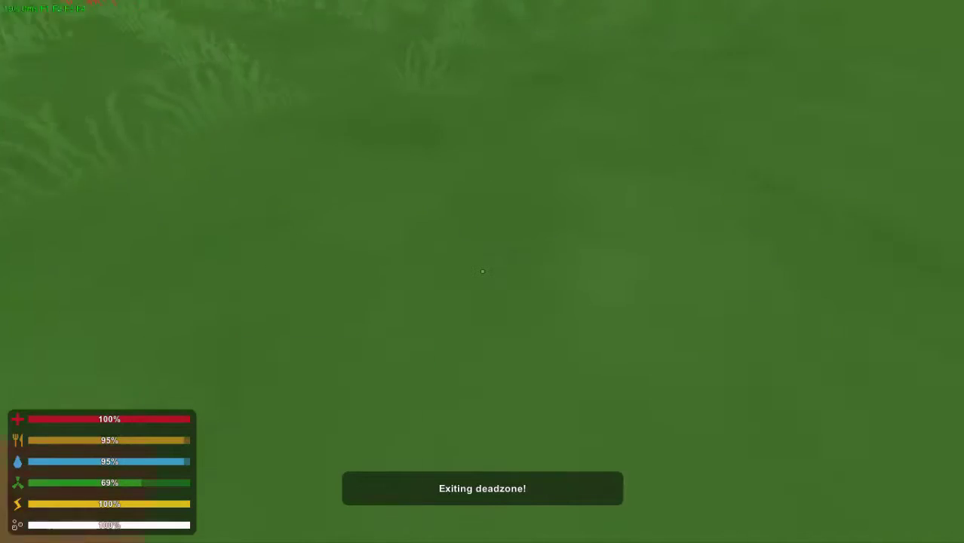
key(w)
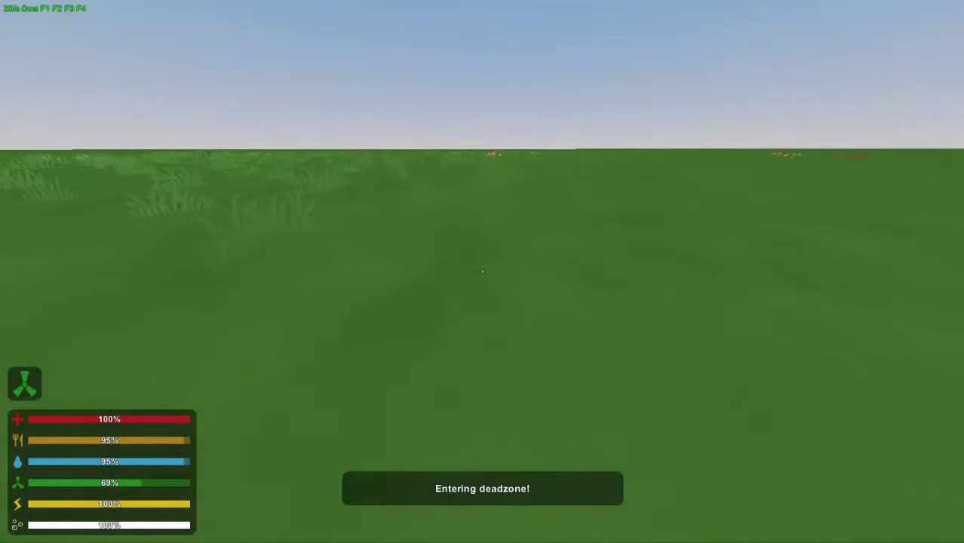
key(s)
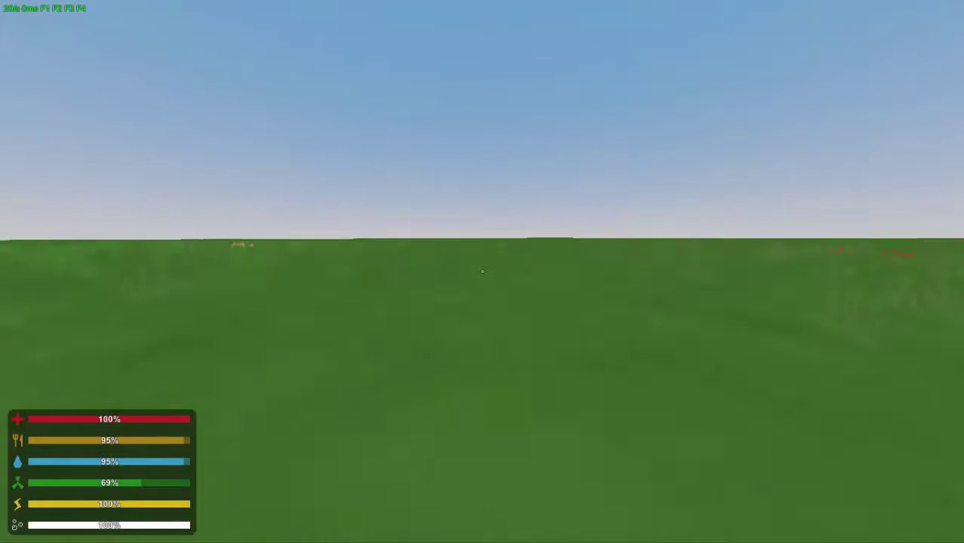
key(w)
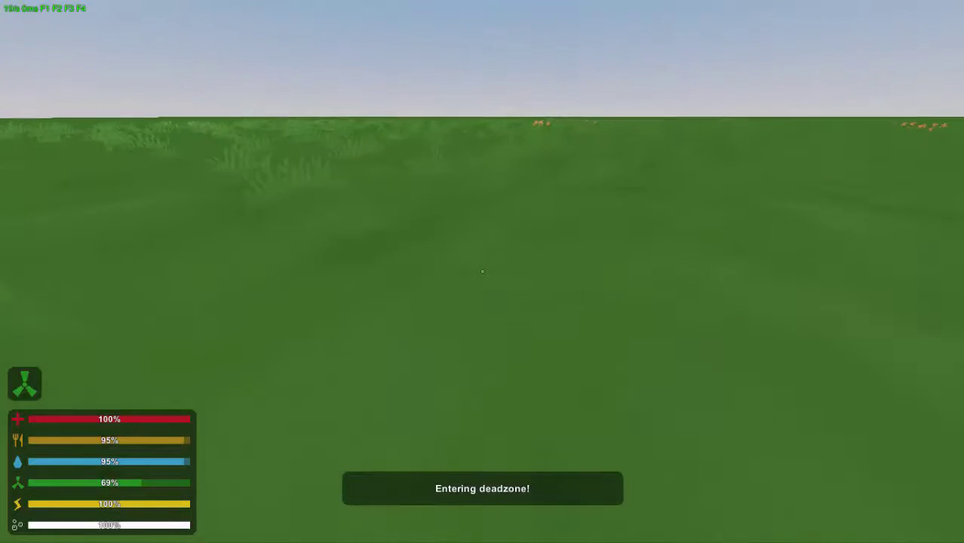
Step: Sprint through the deadzone and out across its boundary to check how it affects the radiation meter
key(shift+w)
key(shift+w)
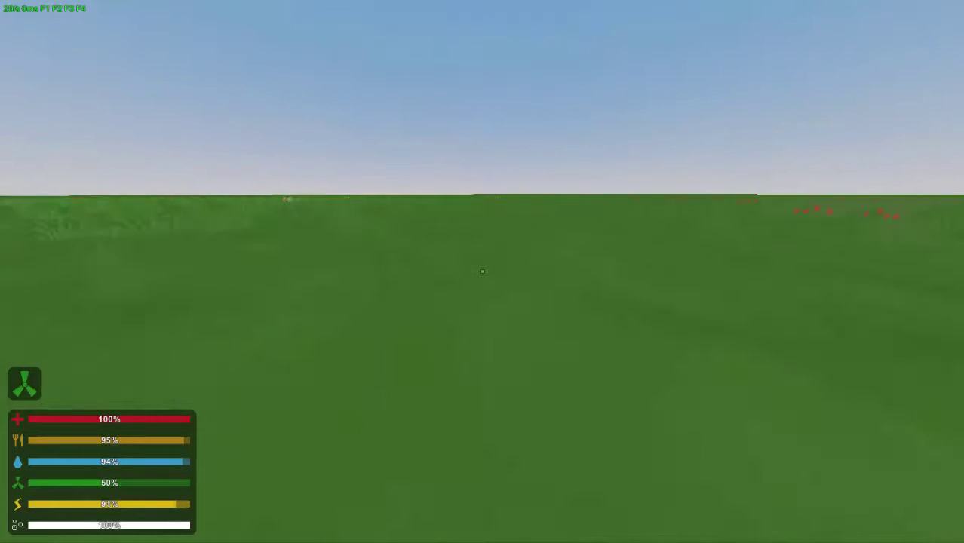
key(shift+w)
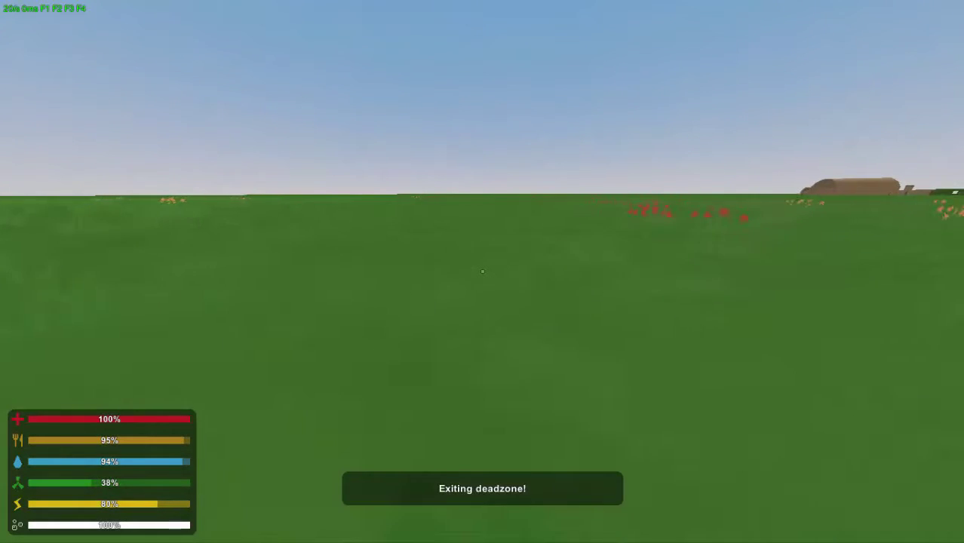
key(shift+w)
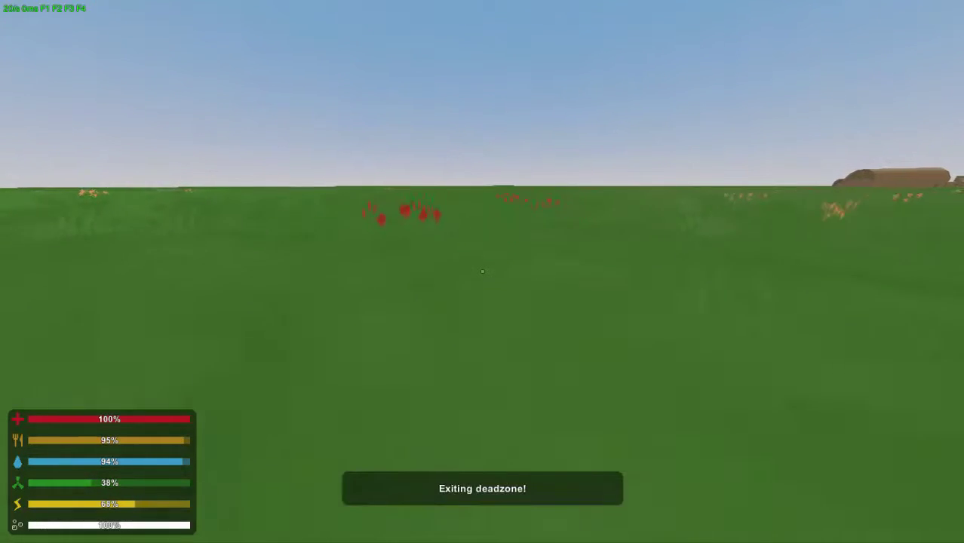
key(shift+s)
key(shift+w)
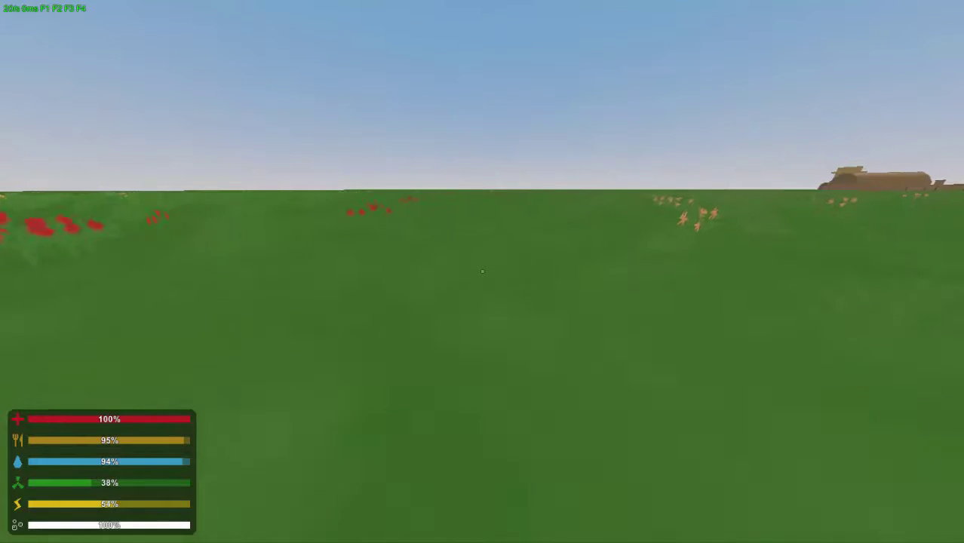
key(shift+s)
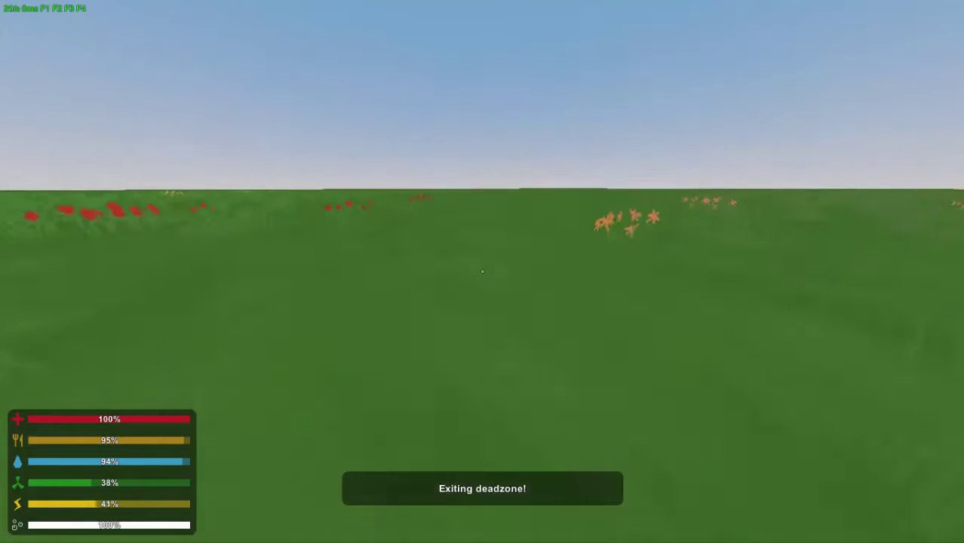